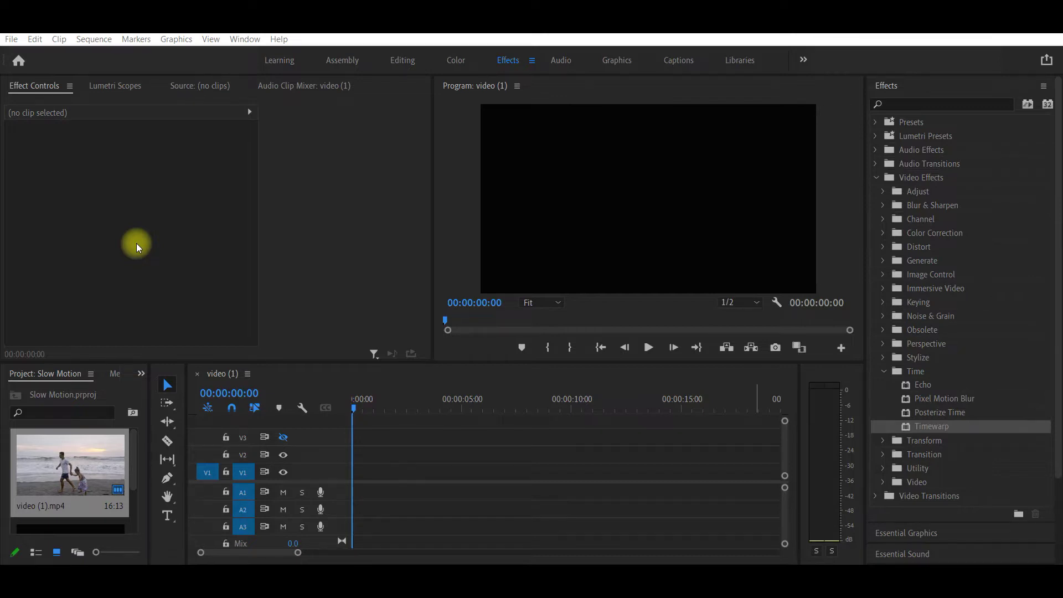
- Place video (1).mp4 on track V1 and again on track V3, both starting at 00:00
{"action": "left_click", "coordinate": [283, 437]}
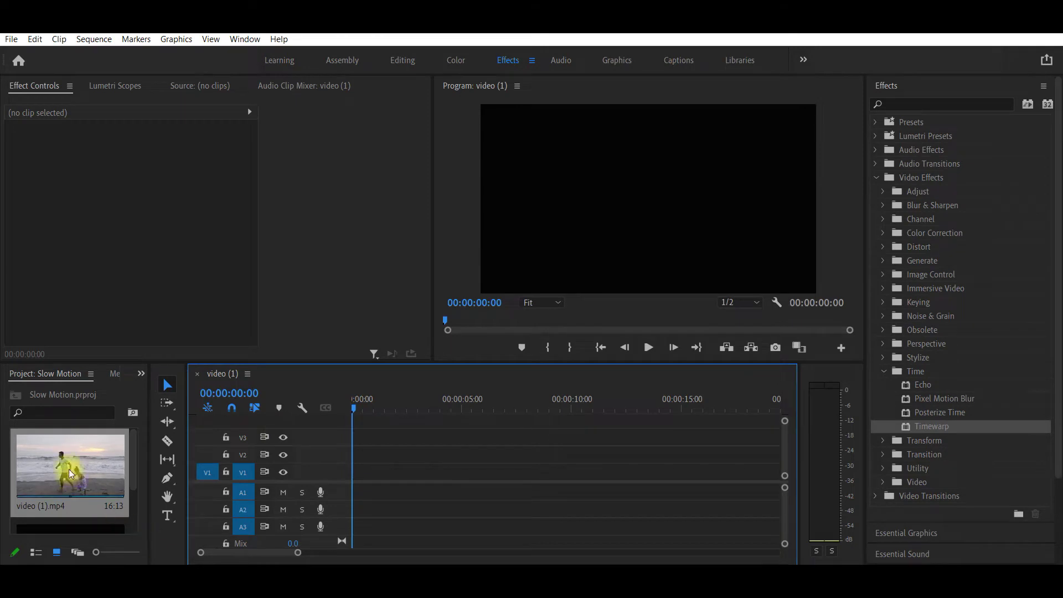
{"action": "left_click_drag", "start_coordinate": [71, 474], "coordinate": [351, 471]}
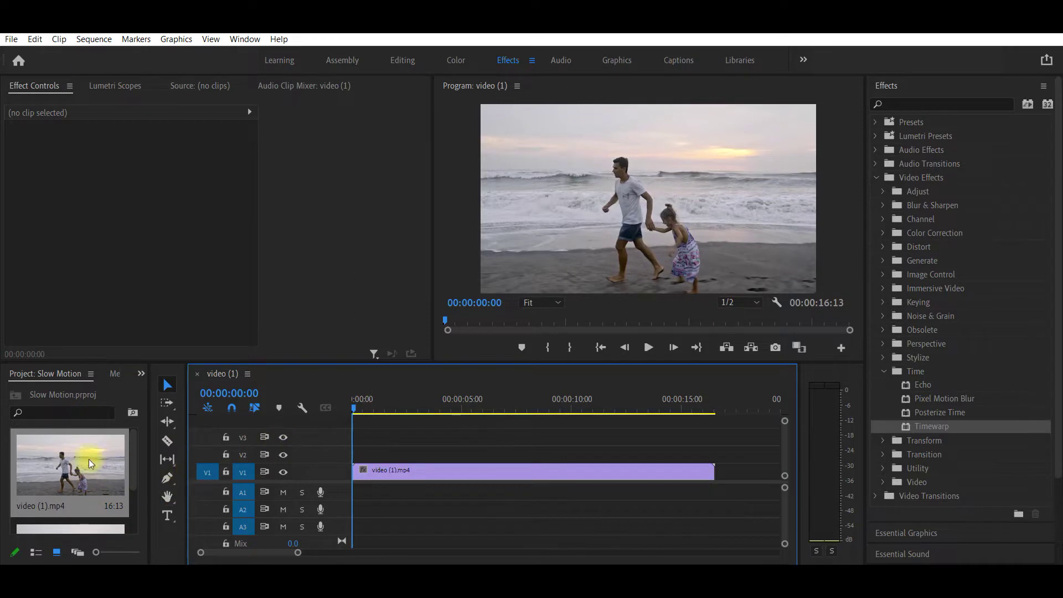
{"action": "left_click_drag", "start_coordinate": [69, 463], "coordinate": [352, 435]}
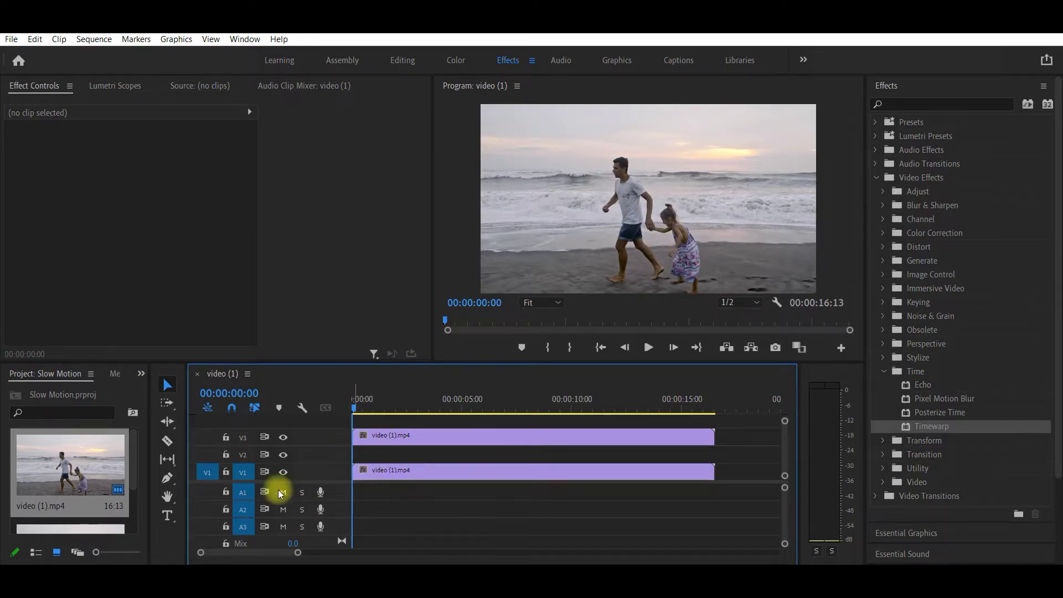
- Cut the V1 and V3 clips at the same point near their start with the Razor tool
{"action": "left_click", "coordinate": [166, 442]}
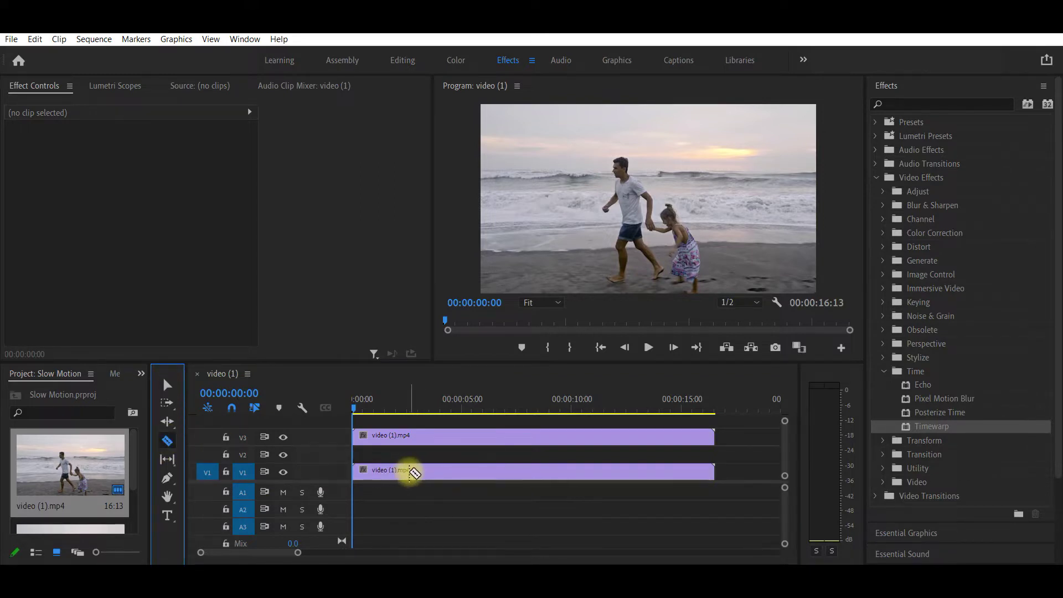
{"action": "left_click", "coordinate": [410, 472]}
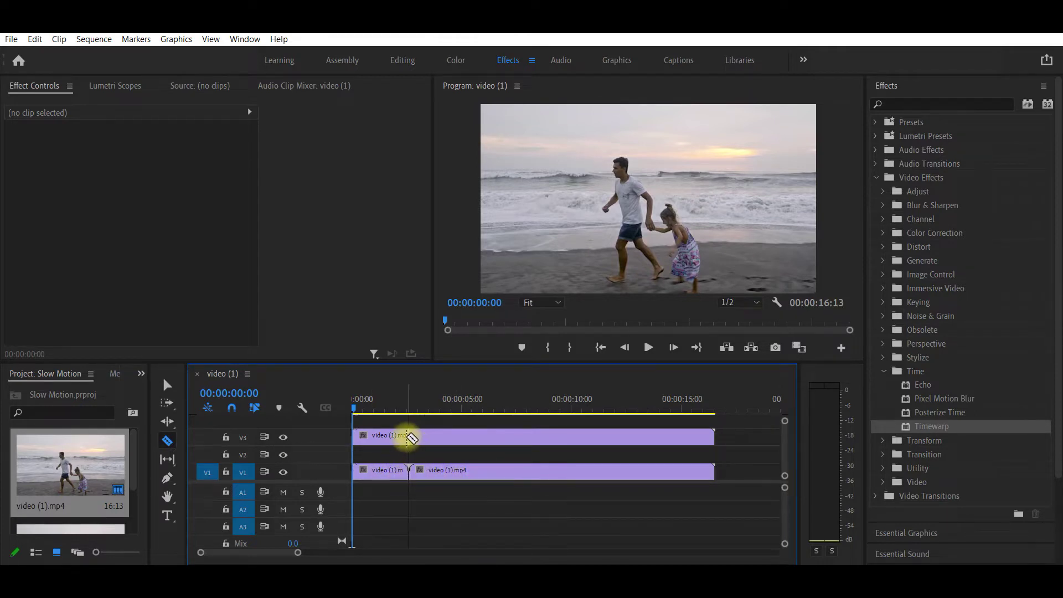
{"action": "left_click", "coordinate": [413, 435]}
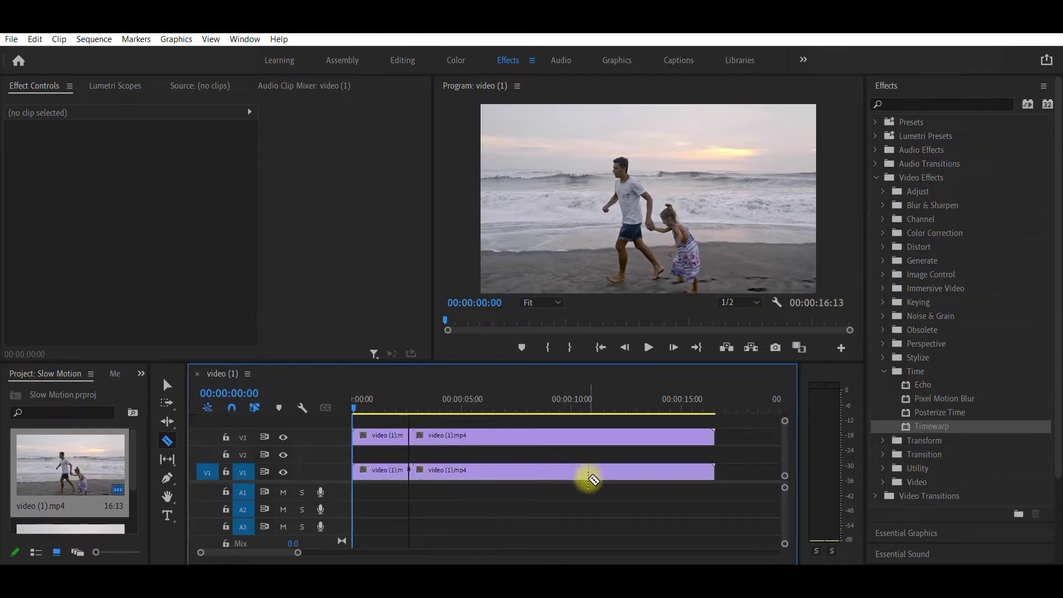
- Return to the Selection tool, reset the playhead to the start, and select the first V1 clip
{"action": "left_click", "coordinate": [168, 385]}
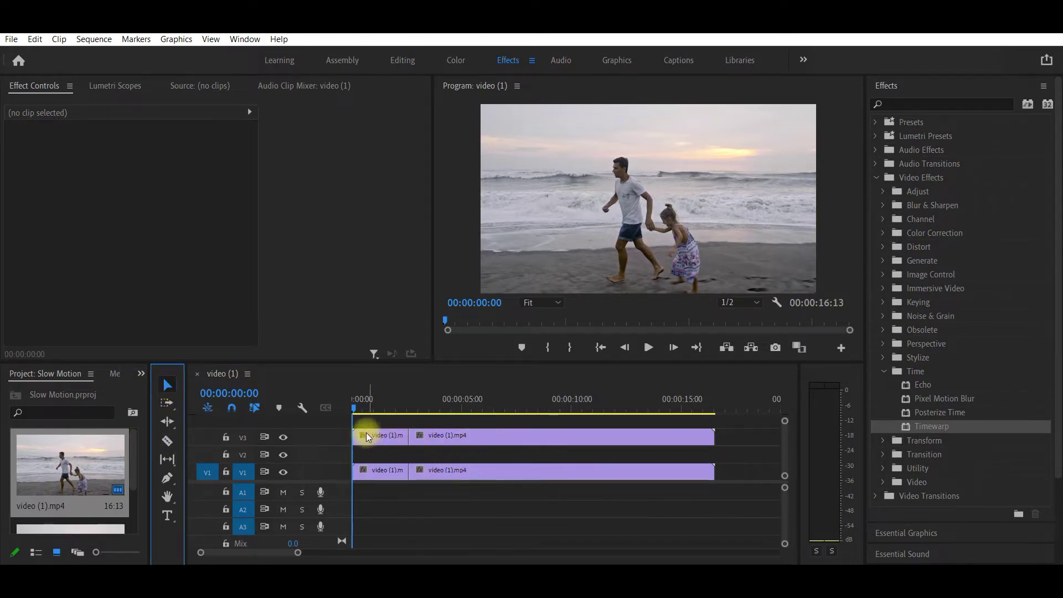
{"action": "left_click", "coordinate": [520, 401]}
{"action": "key", "text": "Home"}
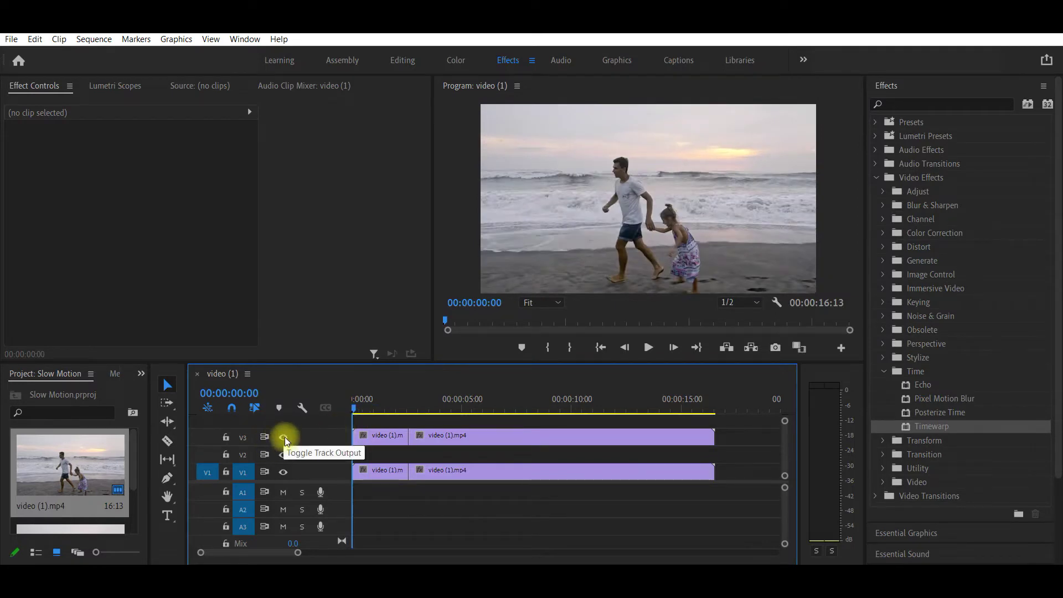
{"action": "scroll", "coordinate": [284, 437], "scroll_direction": "down", "scroll_amount": 2}
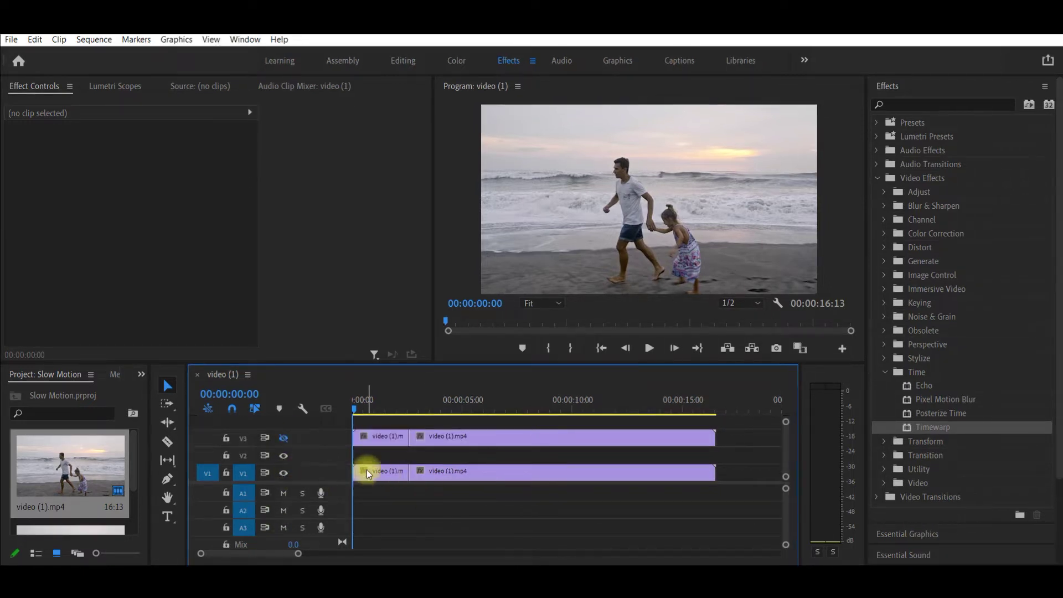
{"action": "left_click", "coordinate": [367, 470]}
- Select the second V1 clip and reveal Timewarp under Video Effects > Time in the Effects panel
{"action": "left_click", "coordinate": [423, 470]}
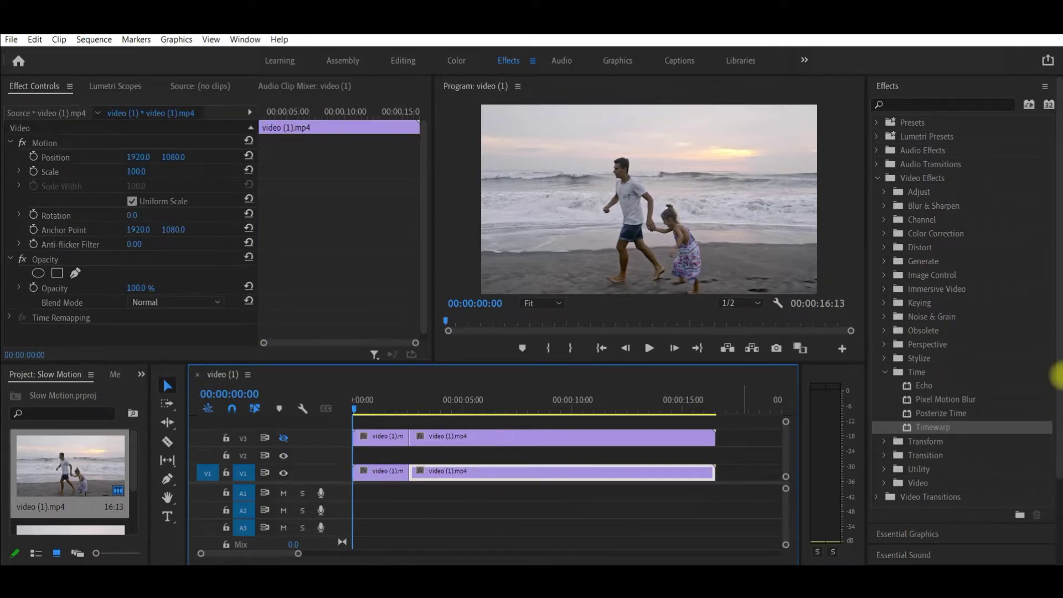
{"action": "left_click", "coordinate": [930, 85]}
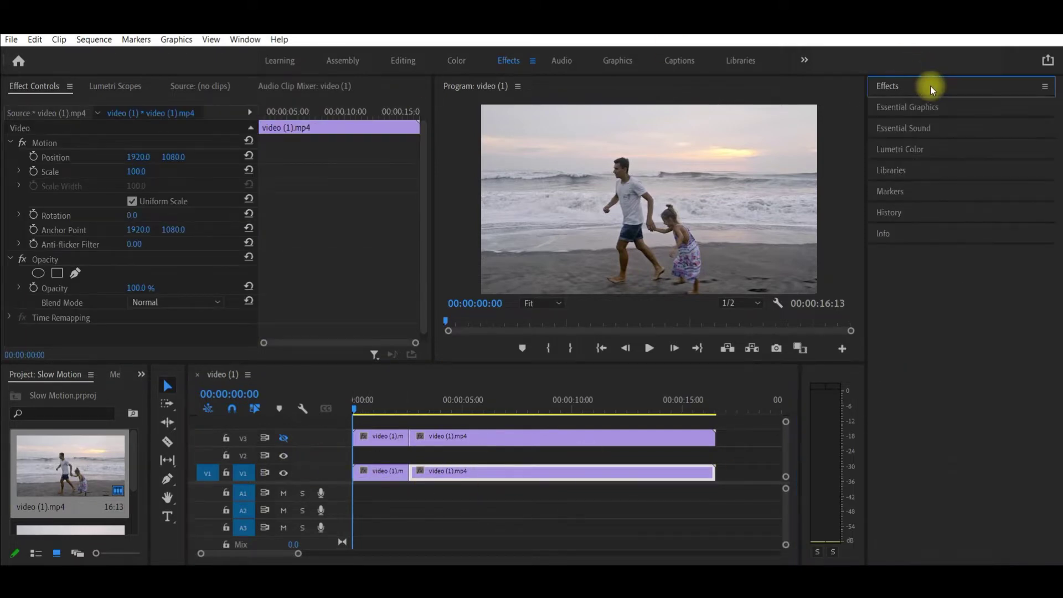
{"action": "left_click", "coordinate": [931, 85]}
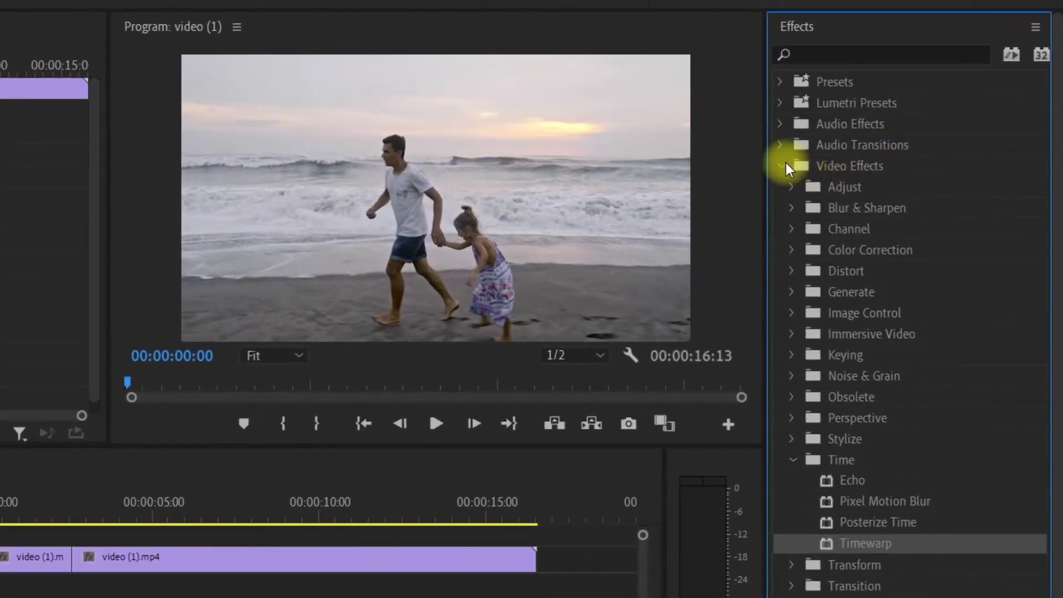
{"action": "left_click", "coordinate": [786, 163]}
{"action": "left_click", "coordinate": [786, 163]}
{"action": "left_click", "coordinate": [791, 461]}
{"action": "left_click", "coordinate": [792, 461]}
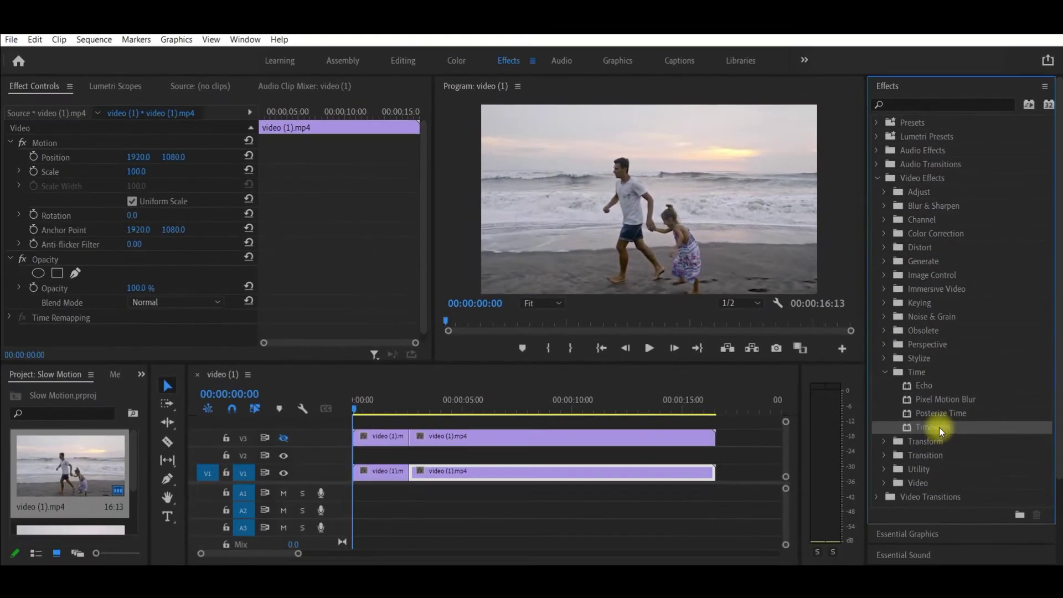
- Drop Timewarp onto the second V1 clip and scroll Effect Controls to its settings
{"action": "left_click_drag", "start_coordinate": [923, 458], "coordinate": [745, 511]}
{"action": "left_click_drag", "start_coordinate": [782, 475], "coordinate": [526, 474]}
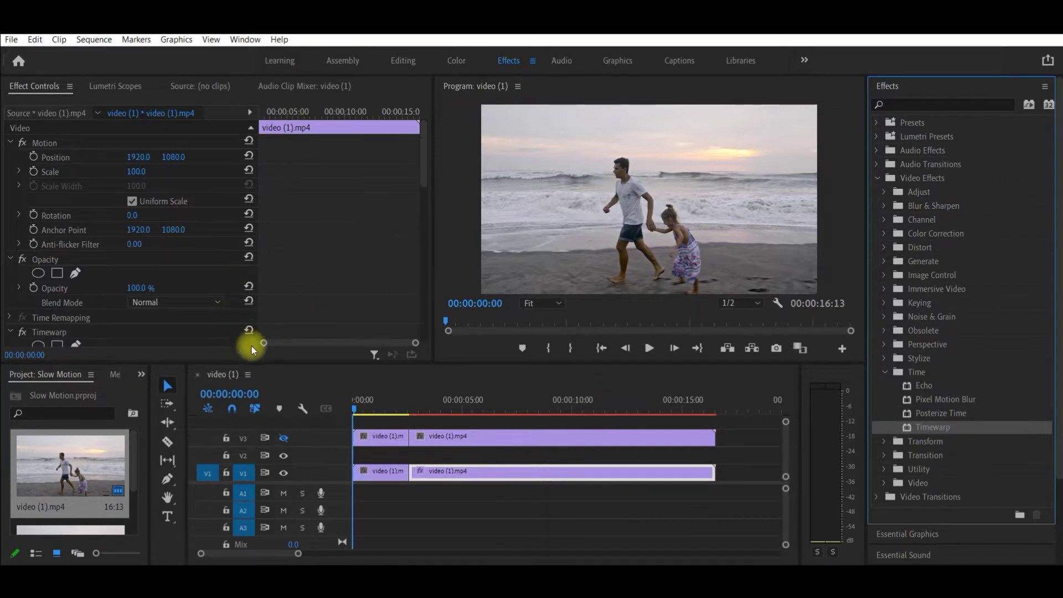
{"action": "scroll", "coordinate": [75, 310], "scroll_direction": "down", "scroll_amount": 2}
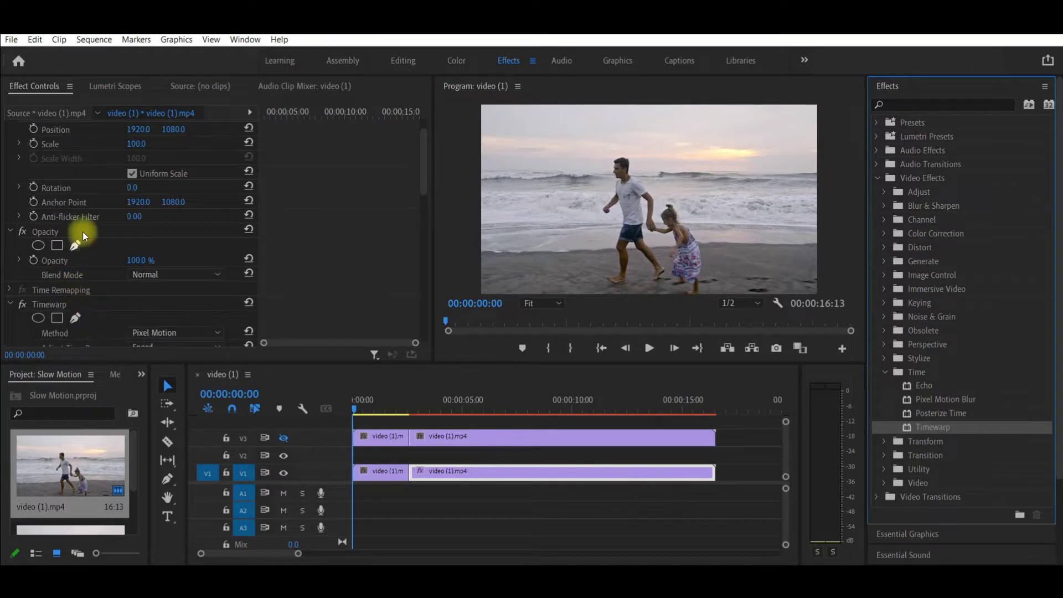
{"action": "scroll", "coordinate": [88, 211], "scroll_direction": "up", "scroll_amount": 1}
{"action": "left_click", "coordinate": [40, 86]}
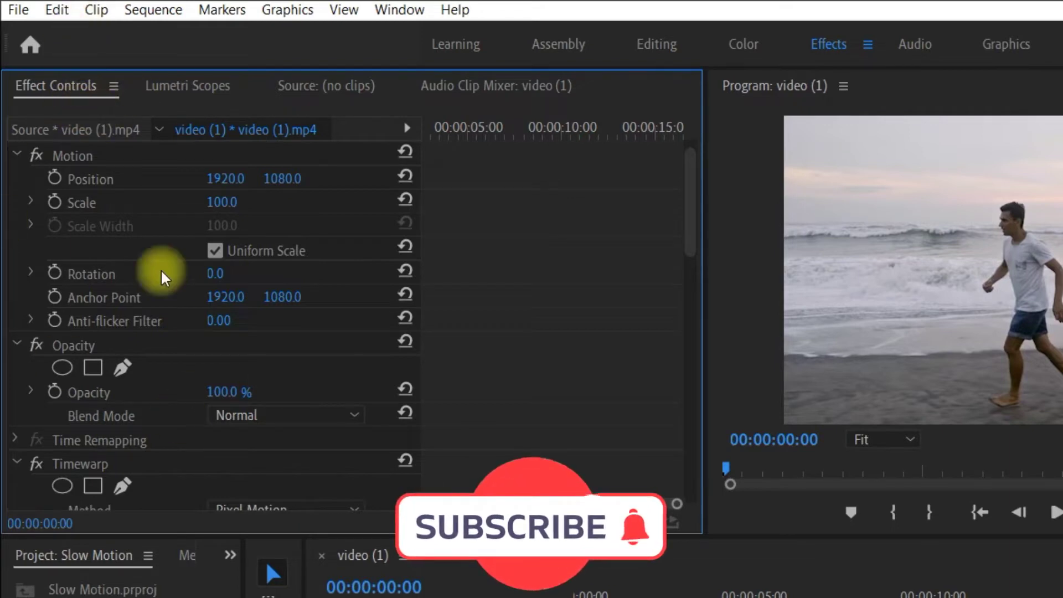
{"action": "scroll", "coordinate": [138, 400], "scroll_direction": "up", "scroll_amount": 1}
{"action": "scroll", "coordinate": [148, 434], "scroll_direction": "down", "scroll_amount": 1}
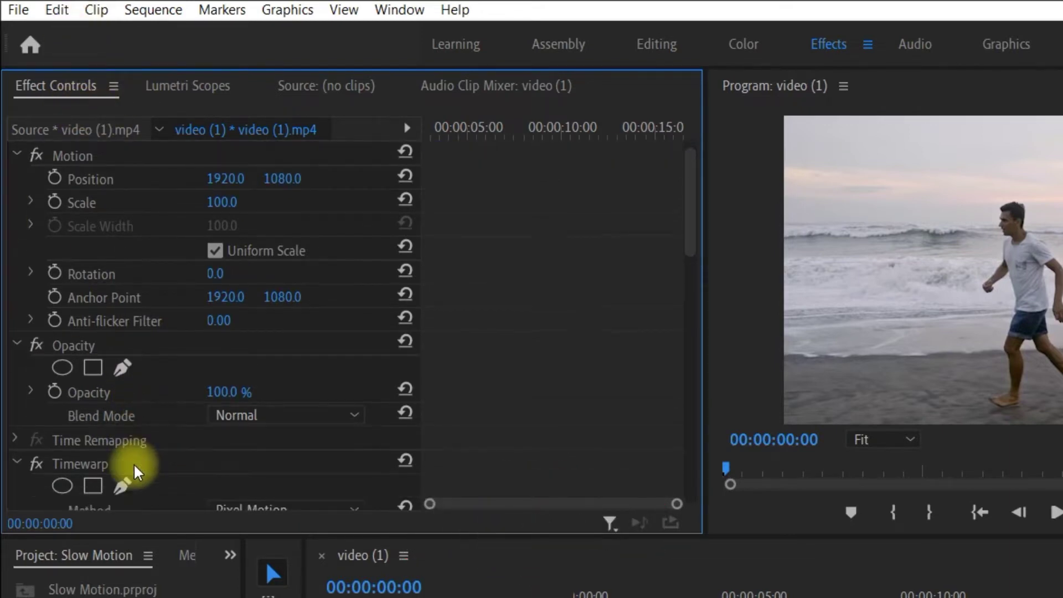
{"action": "scroll", "coordinate": [178, 453], "scroll_direction": "down", "scroll_amount": 2}
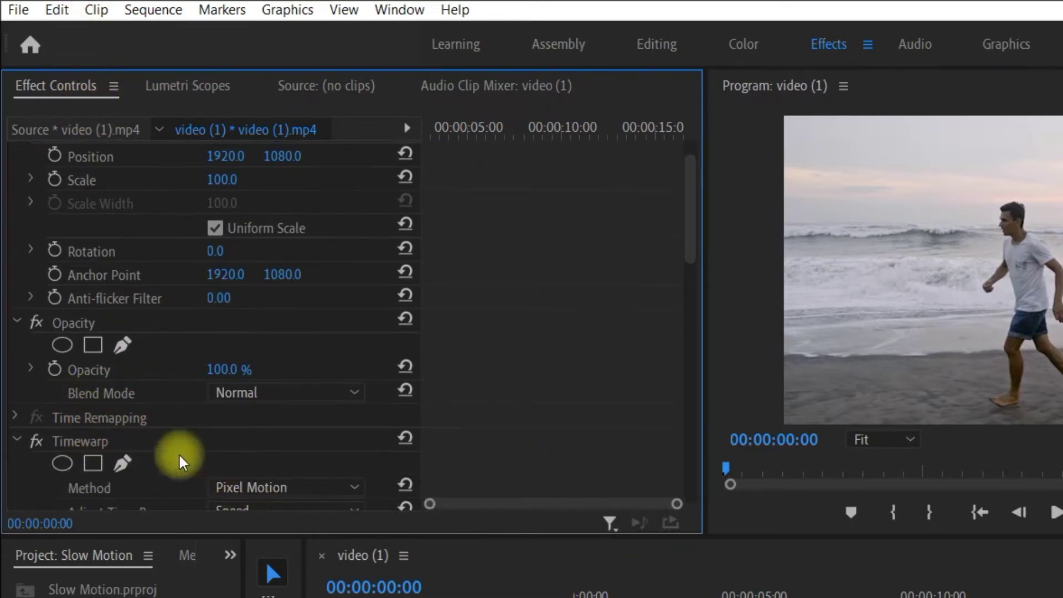
{"action": "scroll", "coordinate": [128, 438], "scroll_direction": "down", "scroll_amount": 1}
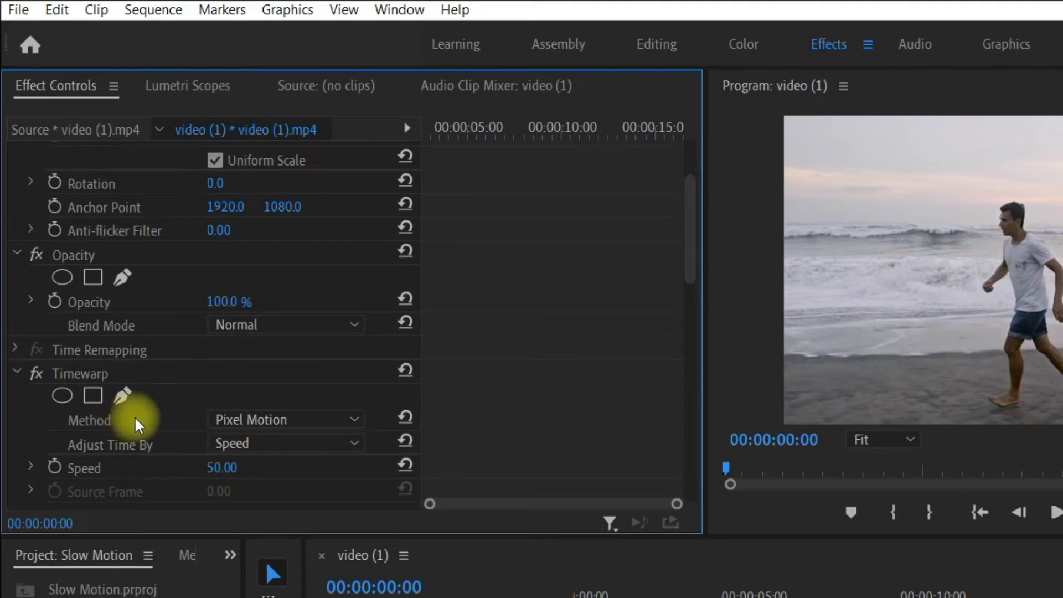
- Keep Timewarp's Method on Pixel Motion and Adjust Time By on Speed
{"action": "left_click", "coordinate": [292, 419]}
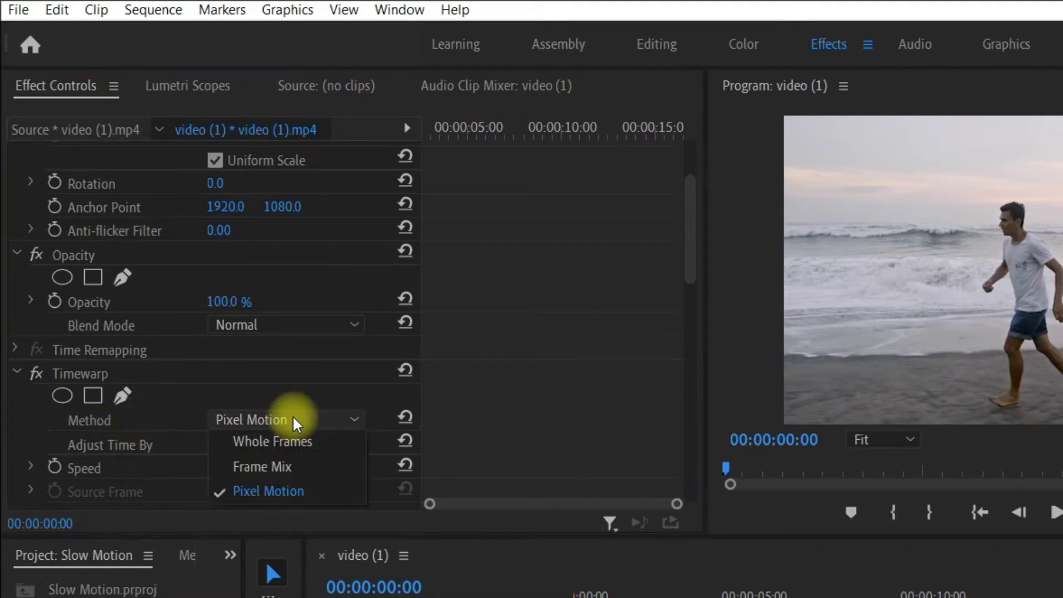
{"action": "left_click", "coordinate": [306, 491]}
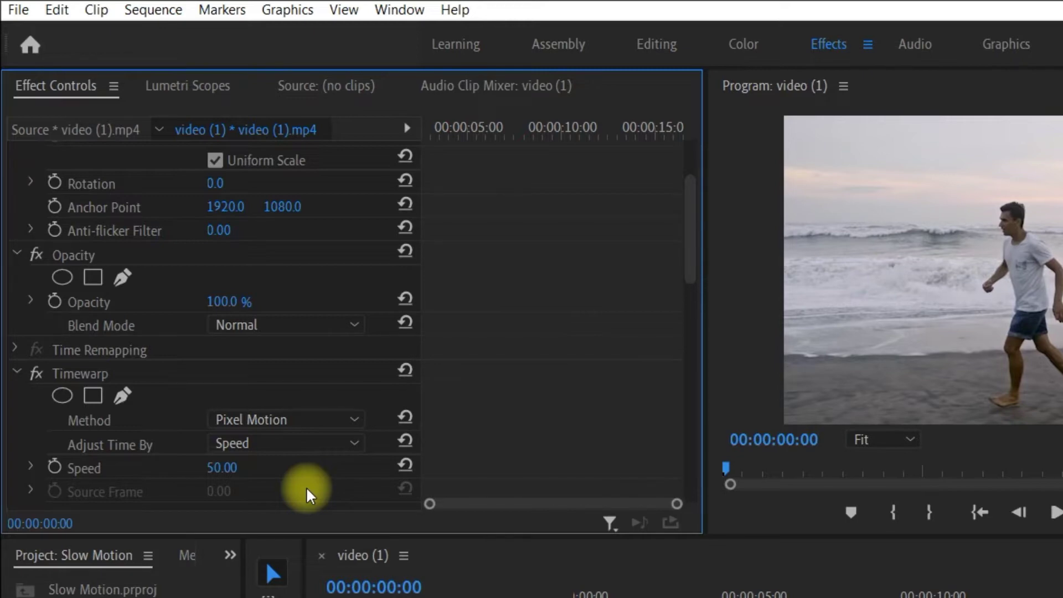
{"action": "left_click", "coordinate": [341, 419]}
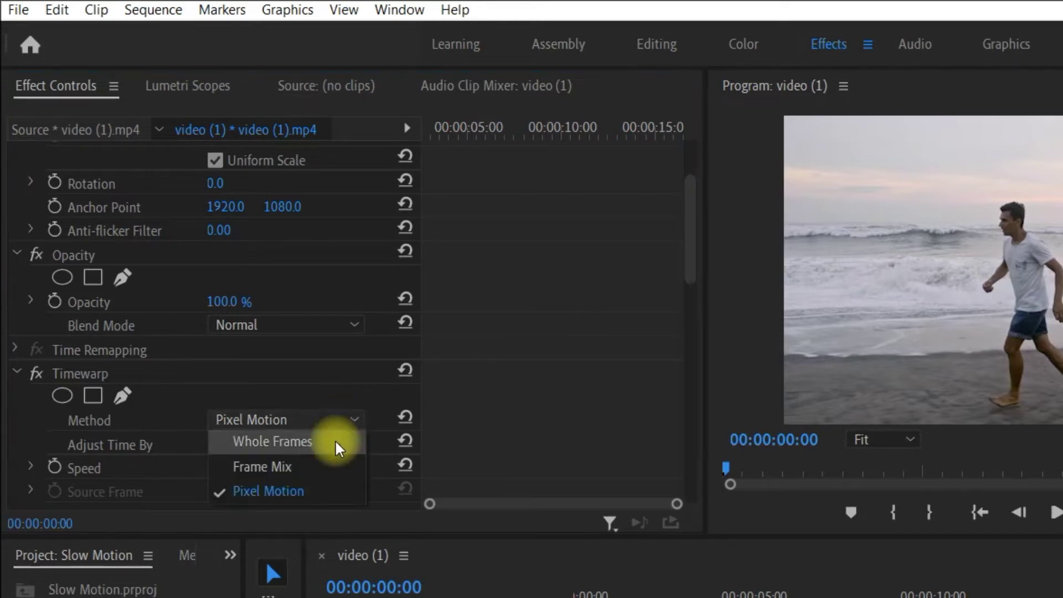
{"action": "left_click", "coordinate": [325, 482]}
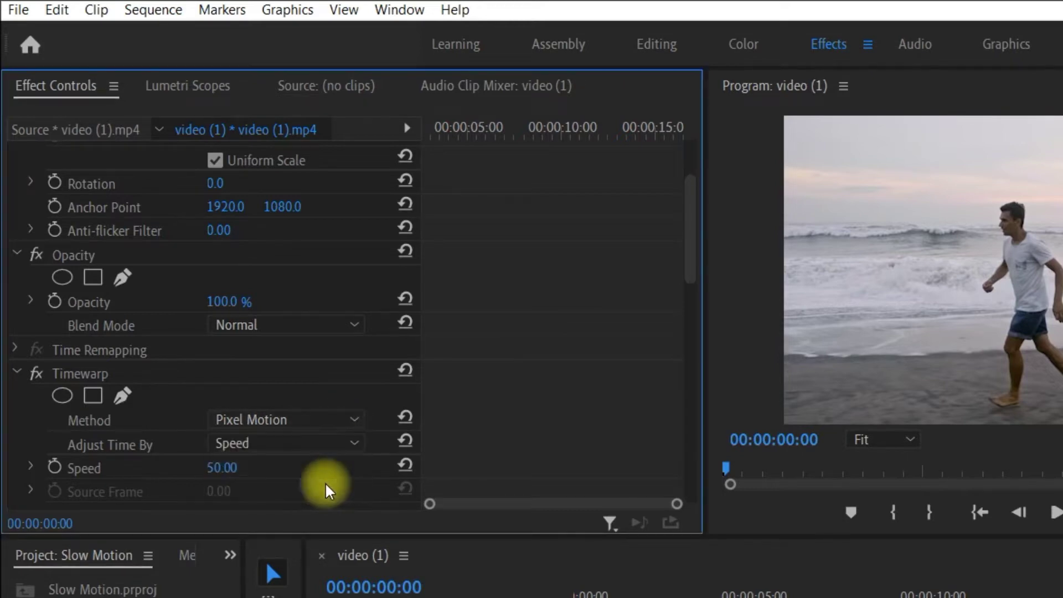
{"action": "left_click", "coordinate": [251, 441]}
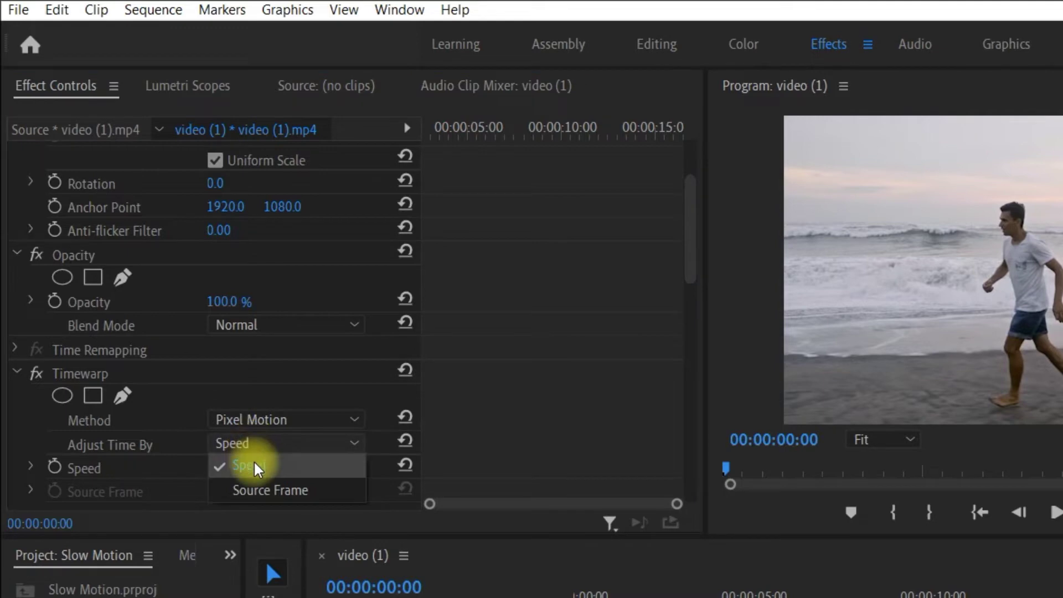
{"action": "left_click", "coordinate": [253, 463]}
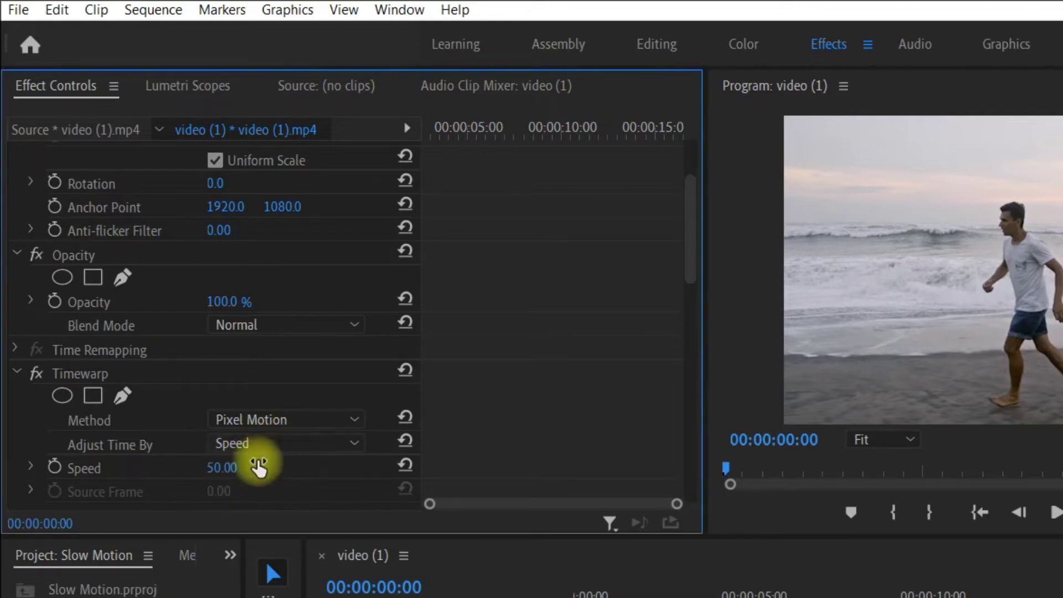
- Set Timewarp Speed to 20 and play the sequence to preview the slow motion
{"action": "left_click", "coordinate": [252, 466]}
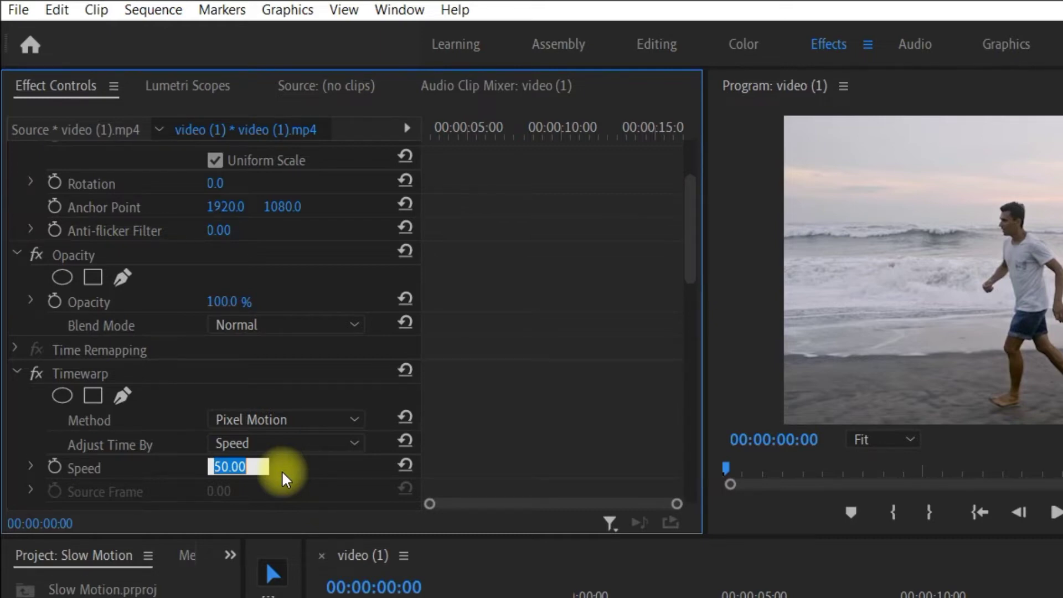
{"action": "type", "text": "20"}
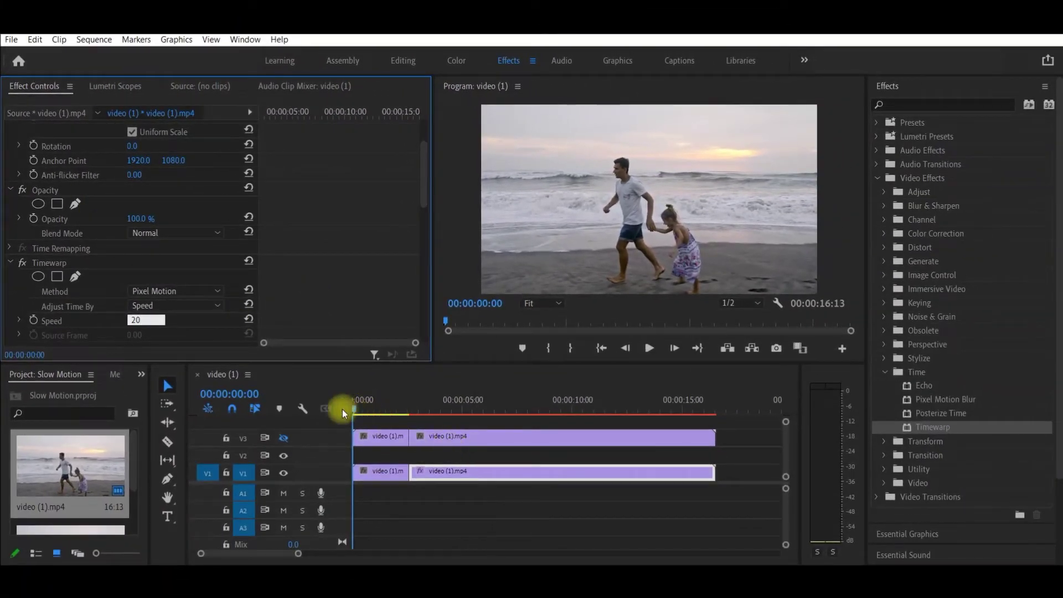
{"action": "left_click", "coordinate": [650, 349]}
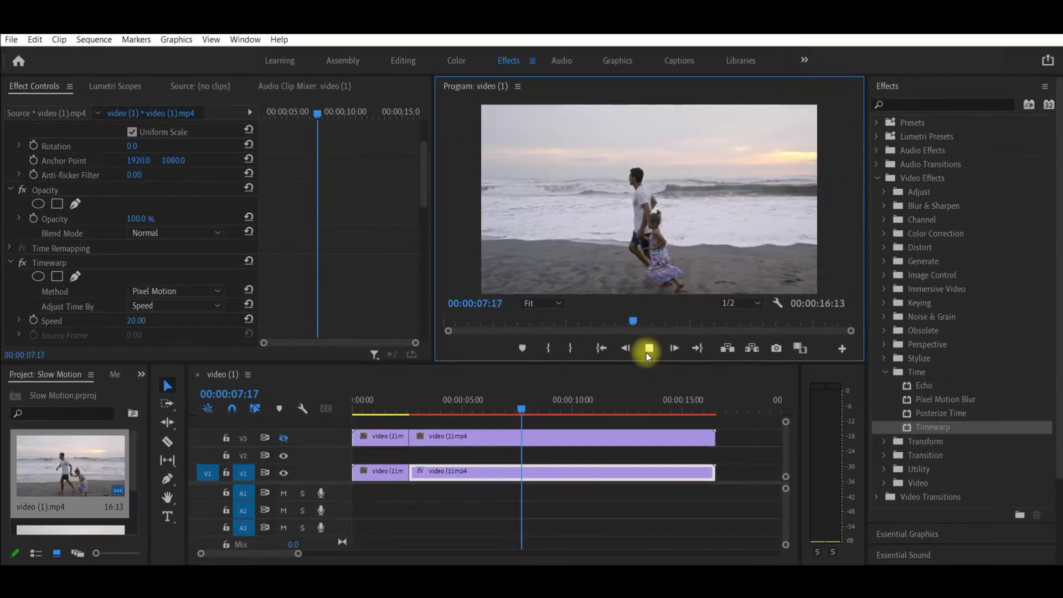
- Stop the preview and bring the playhead back to 00:00:00:00
{"action": "left_click", "coordinate": [649, 348]}
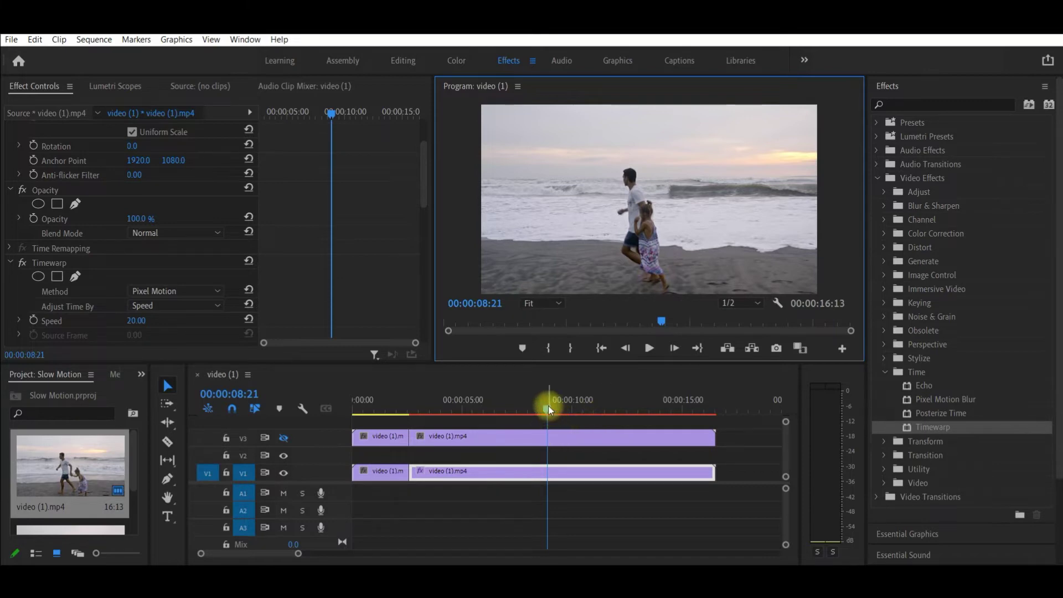
{"action": "left_click_drag", "start_coordinate": [549, 407], "coordinate": [339, 411]}
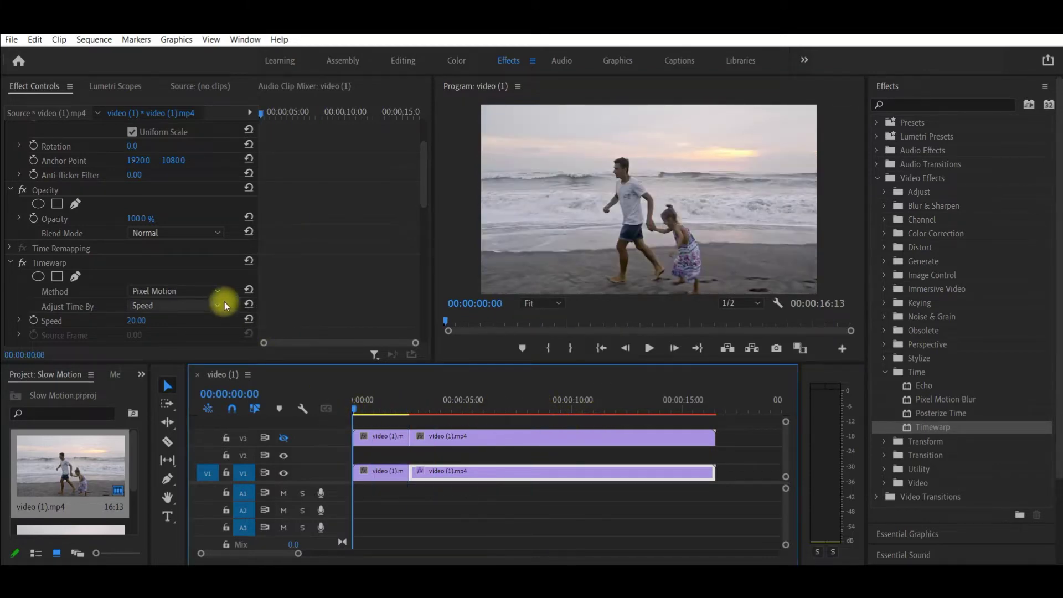
- Switch Timewarp's method to Frame Mix, keep Adjust Time By on Speed, and play the preview
{"action": "left_click", "coordinate": [200, 291]}
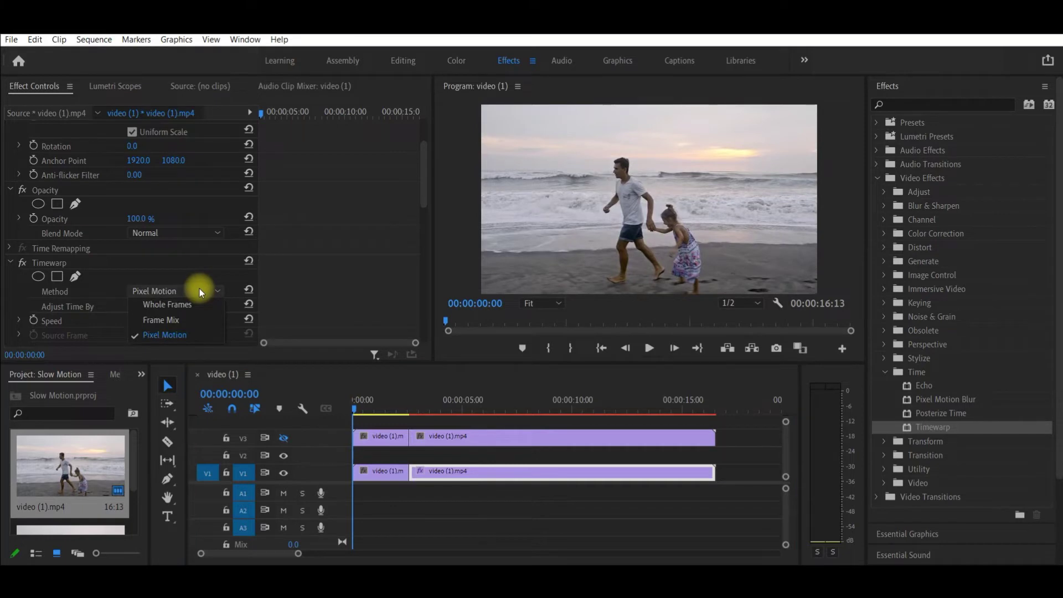
{"action": "left_click", "coordinate": [181, 321]}
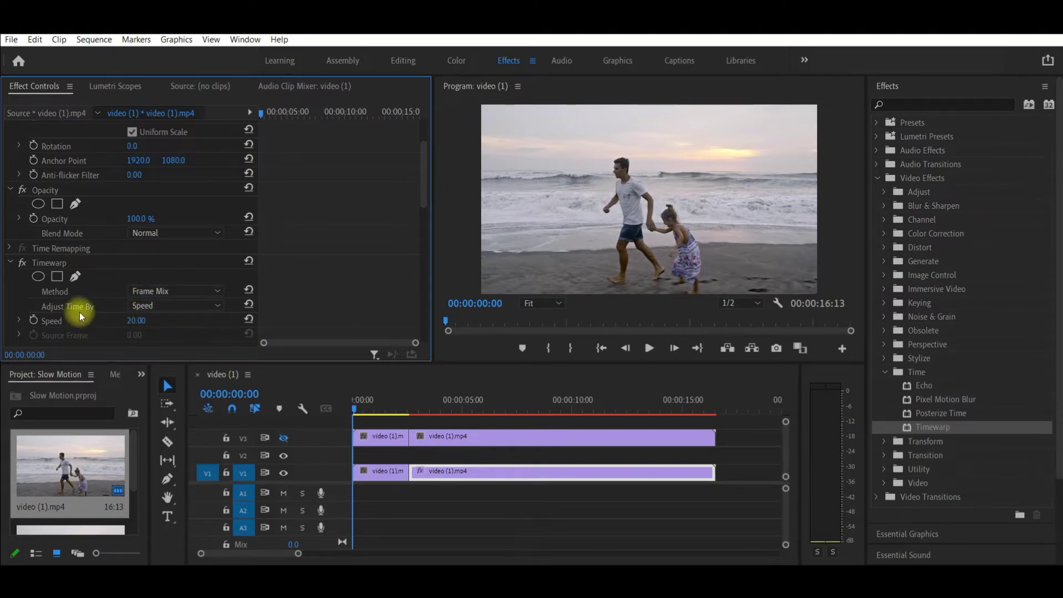
{"action": "left_click", "coordinate": [200, 304]}
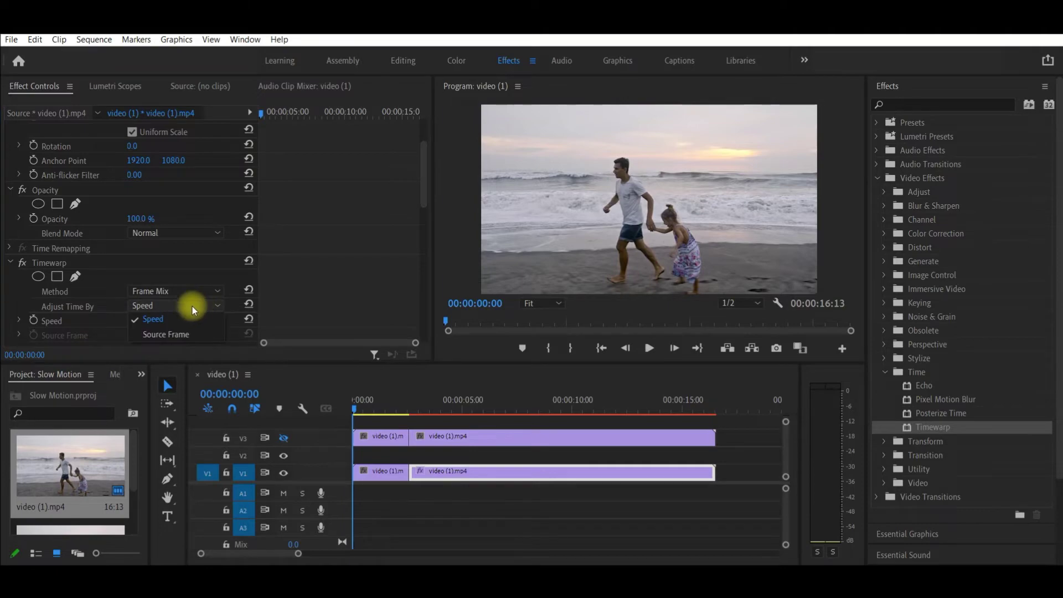
{"action": "left_click", "coordinate": [179, 320]}
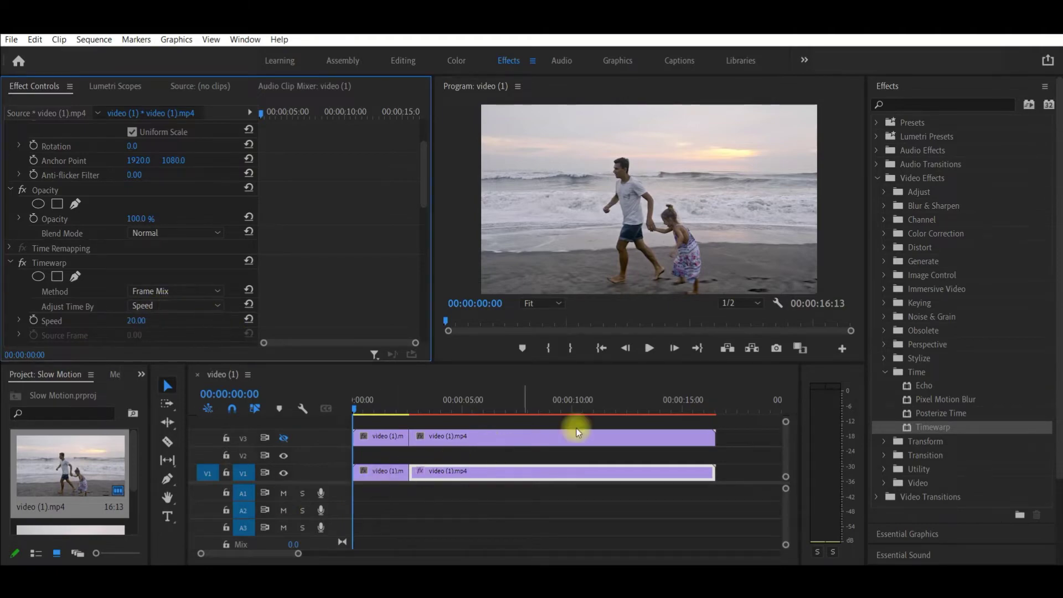
{"action": "left_click", "coordinate": [648, 349]}
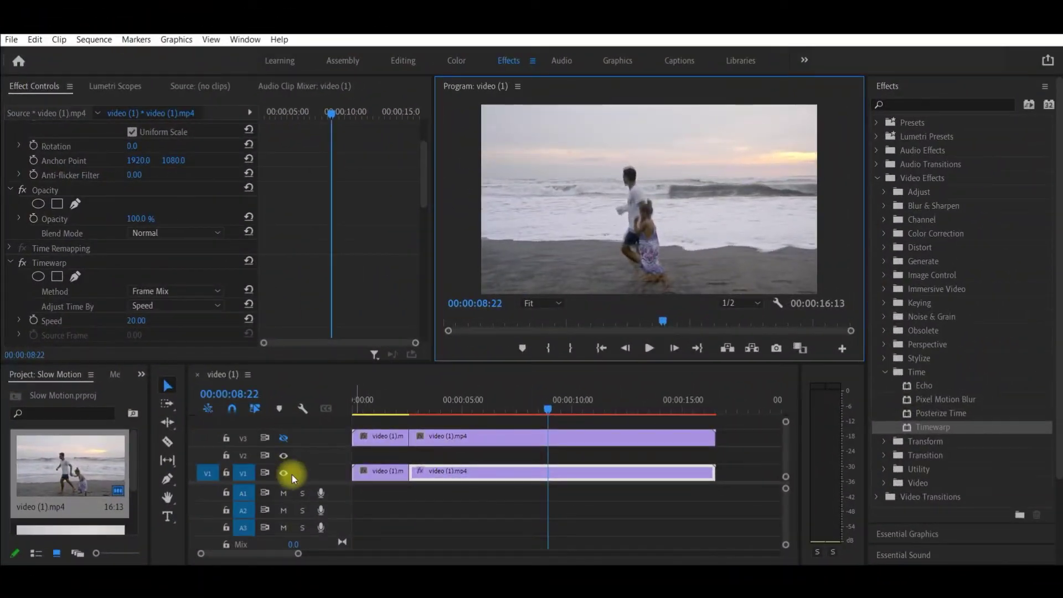
- Hide V1, show V3, and set the second V3 clip's Speed/Duration to 20%
{"action": "left_click", "coordinate": [363, 476]}
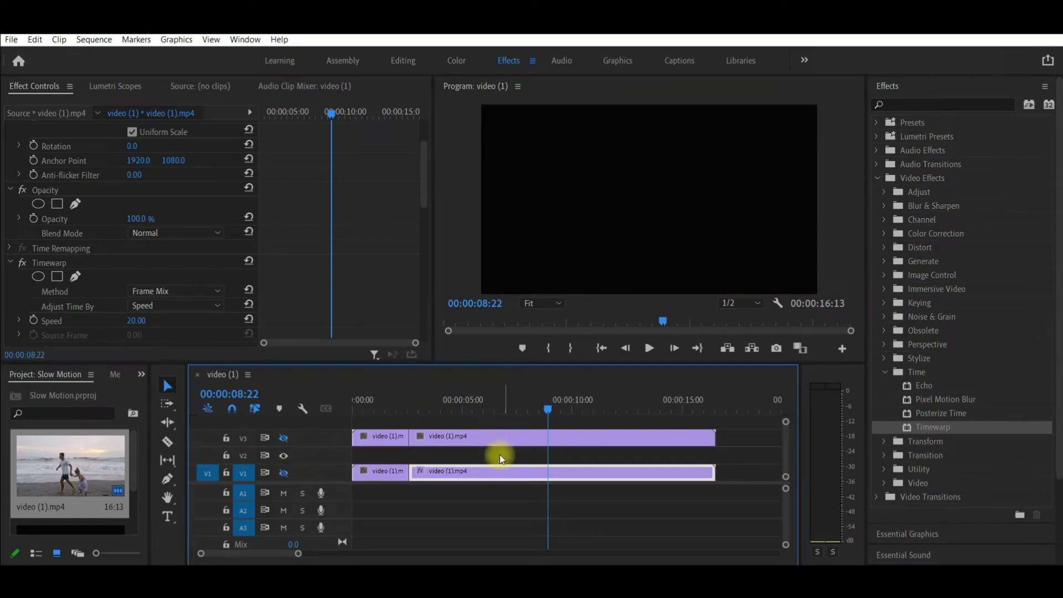
{"action": "left_click", "coordinate": [284, 435]}
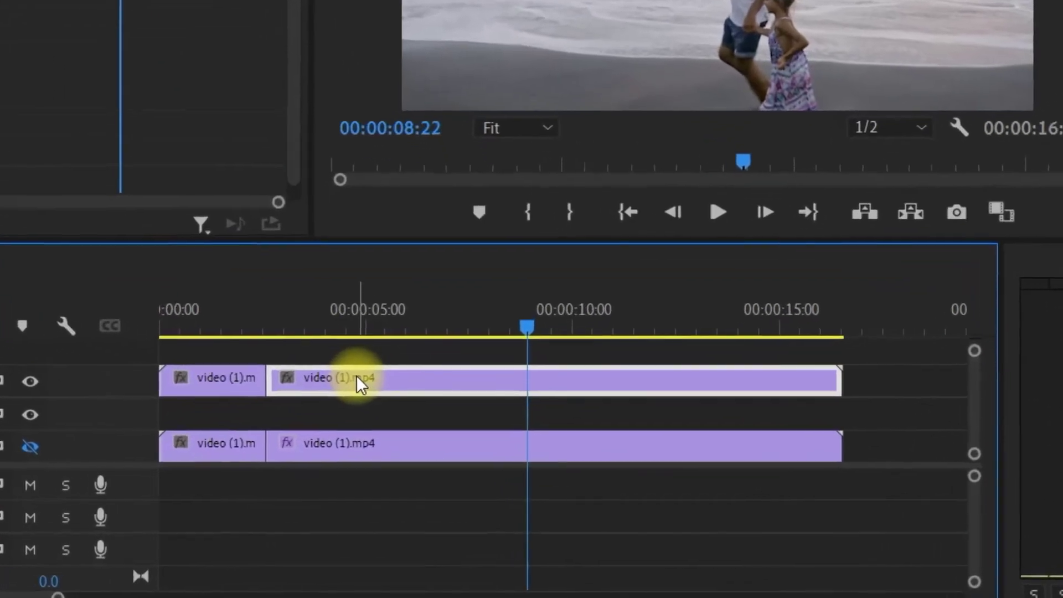
{"action": "right_click", "coordinate": [441, 426]}
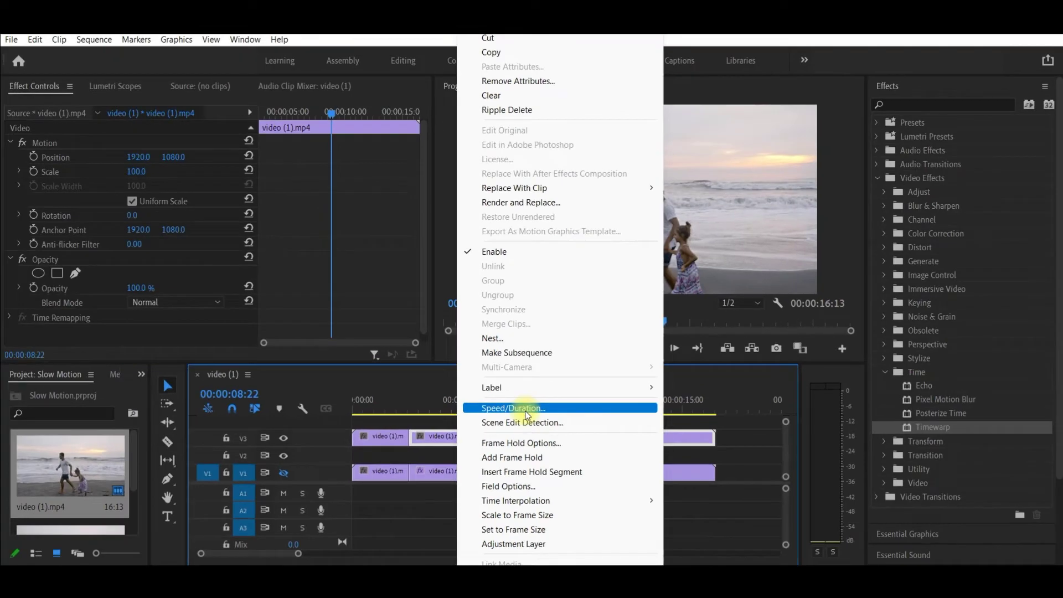
{"action": "left_click", "coordinate": [497, 354]}
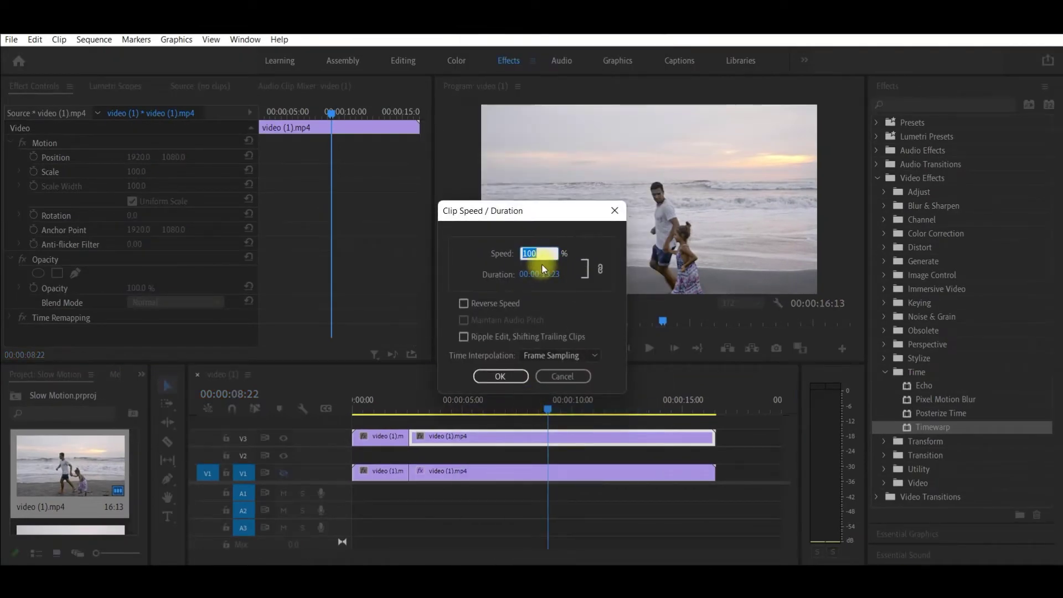
{"action": "type", "text": "20"}
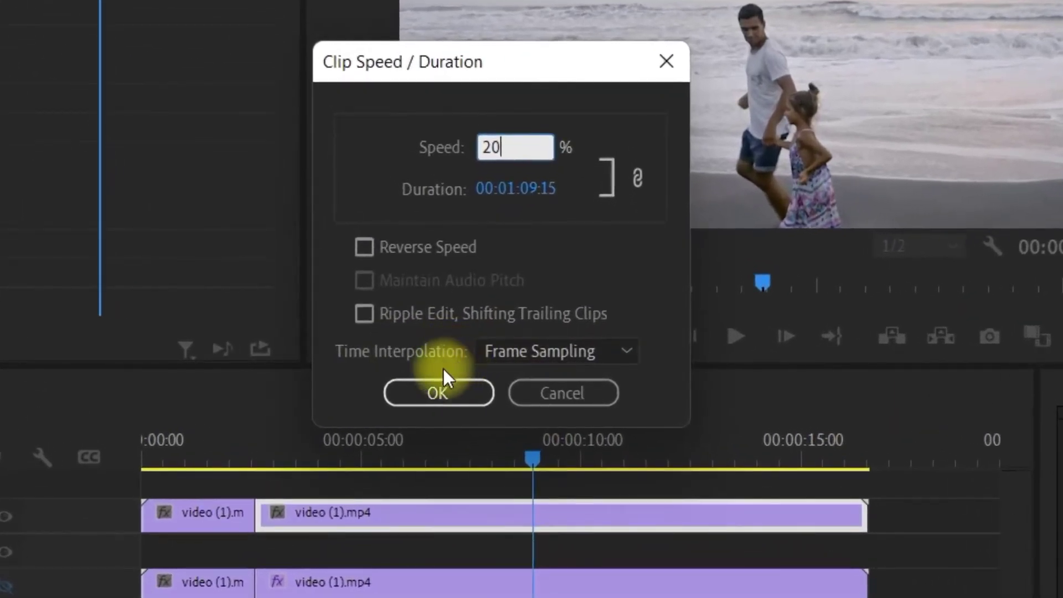
- Set the clip's Time Interpolation to Optical Flow and confirm the dialog
{"action": "left_click", "coordinate": [575, 353]}
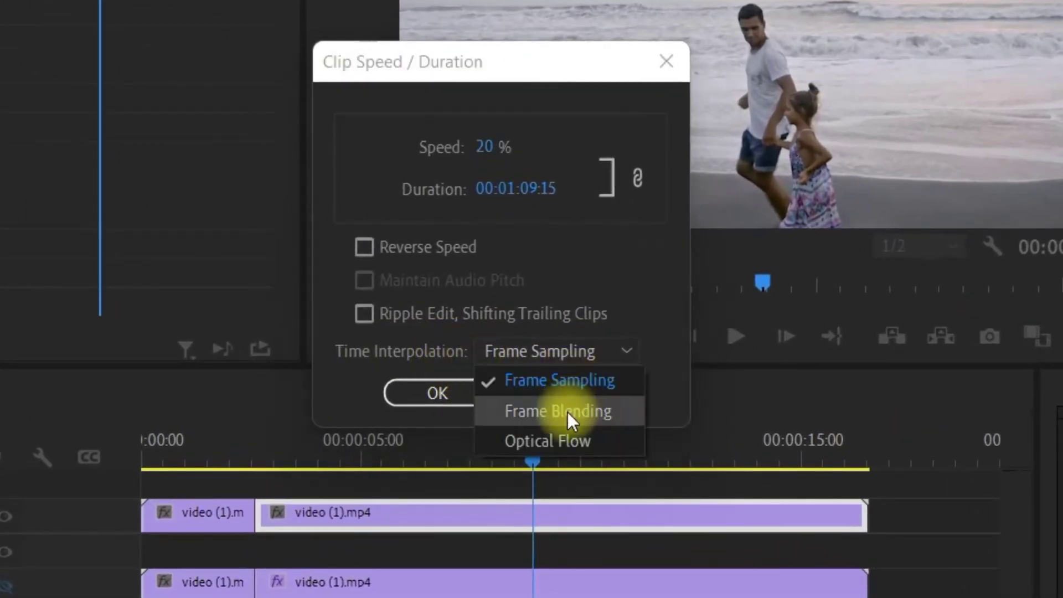
{"action": "left_click", "coordinate": [566, 440]}
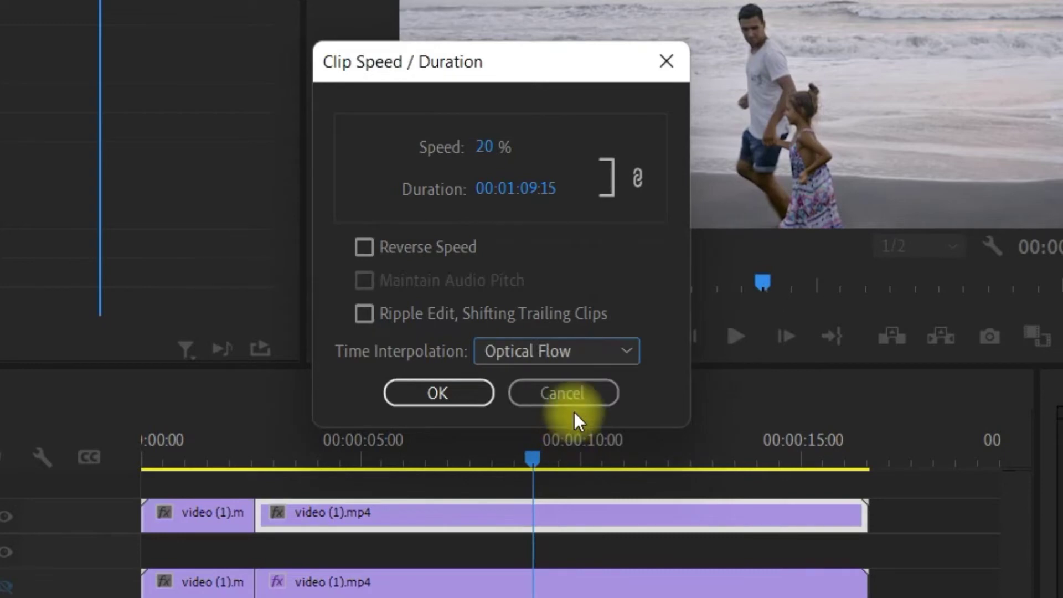
{"action": "left_click", "coordinate": [574, 352]}
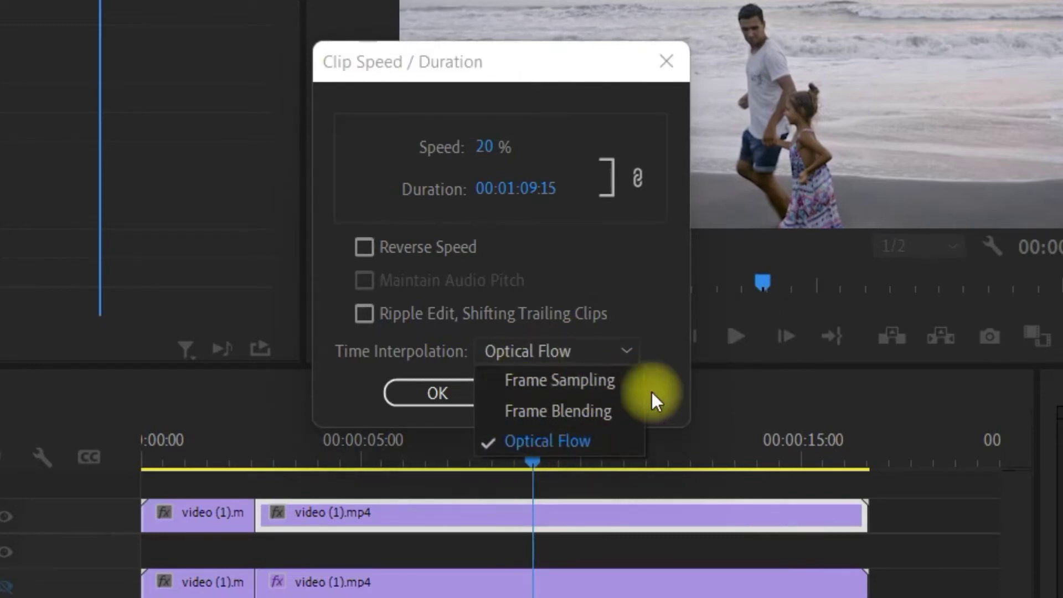
{"action": "left_click", "coordinate": [574, 441]}
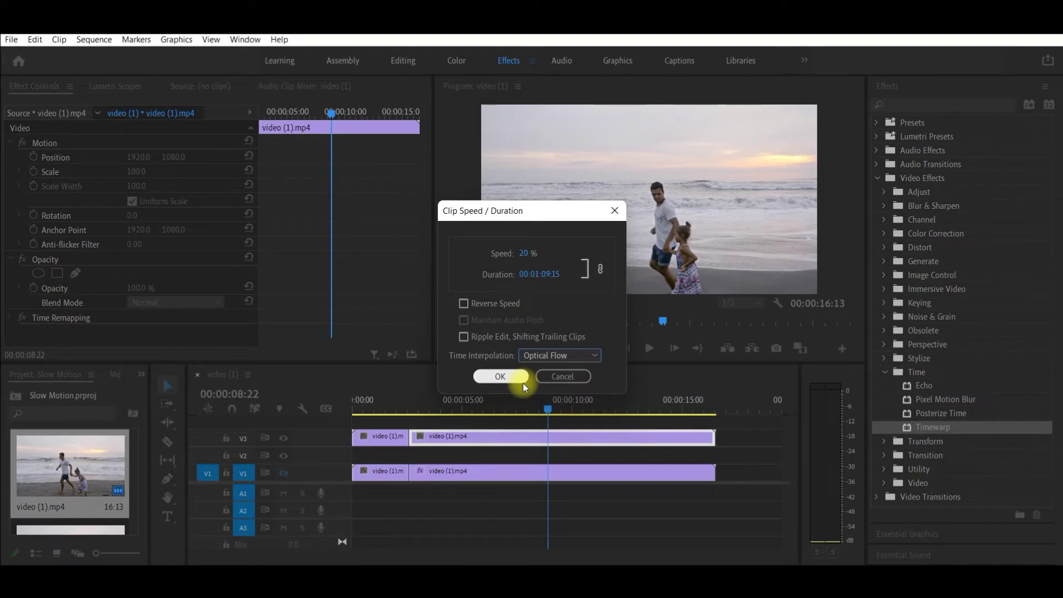
{"action": "left_click", "coordinate": [553, 357]}
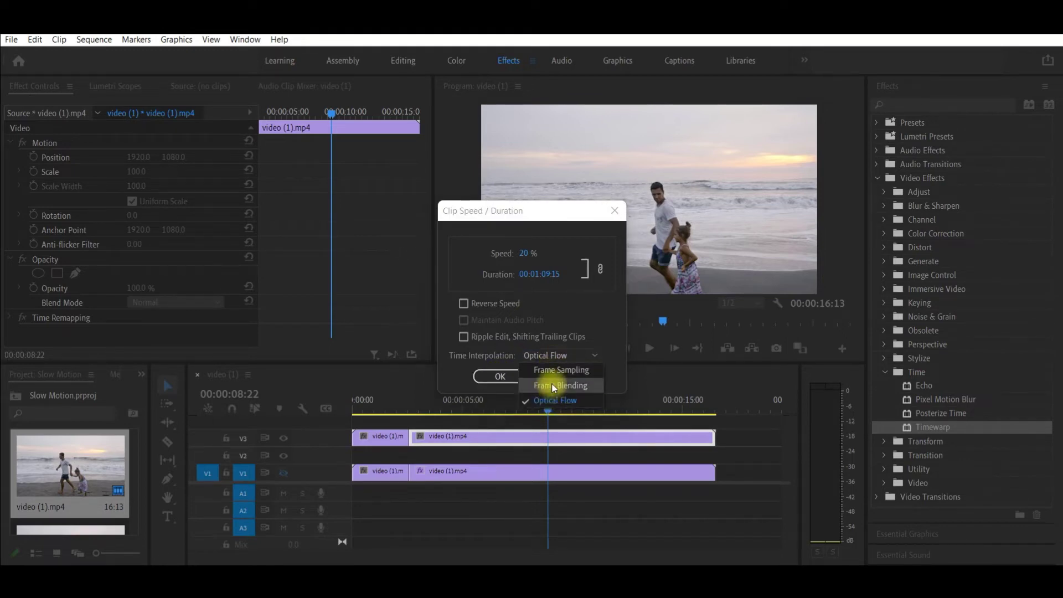
{"action": "left_click", "coordinate": [514, 380]}
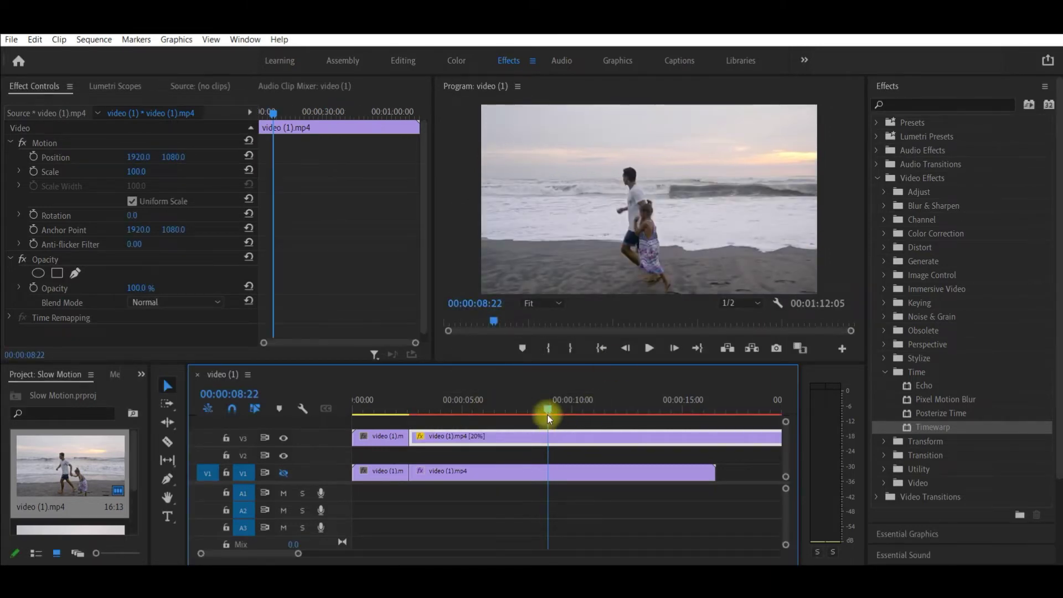
{"action": "left_click", "coordinate": [525, 414]}
{"action": "left_click_drag", "start_coordinate": [491, 417], "coordinate": [338, 418]}
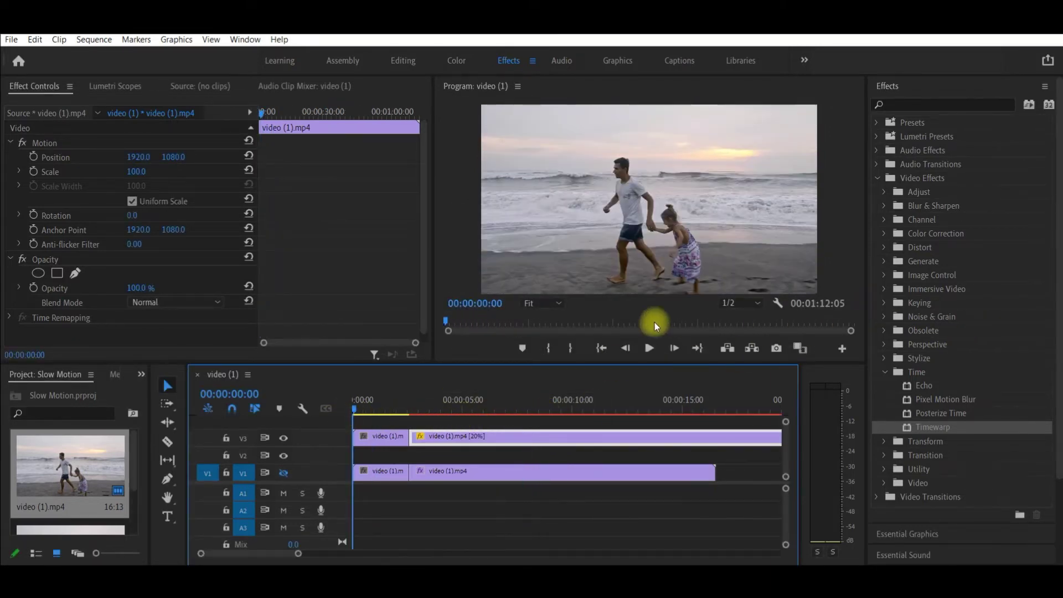
{"action": "left_click", "coordinate": [647, 349]}
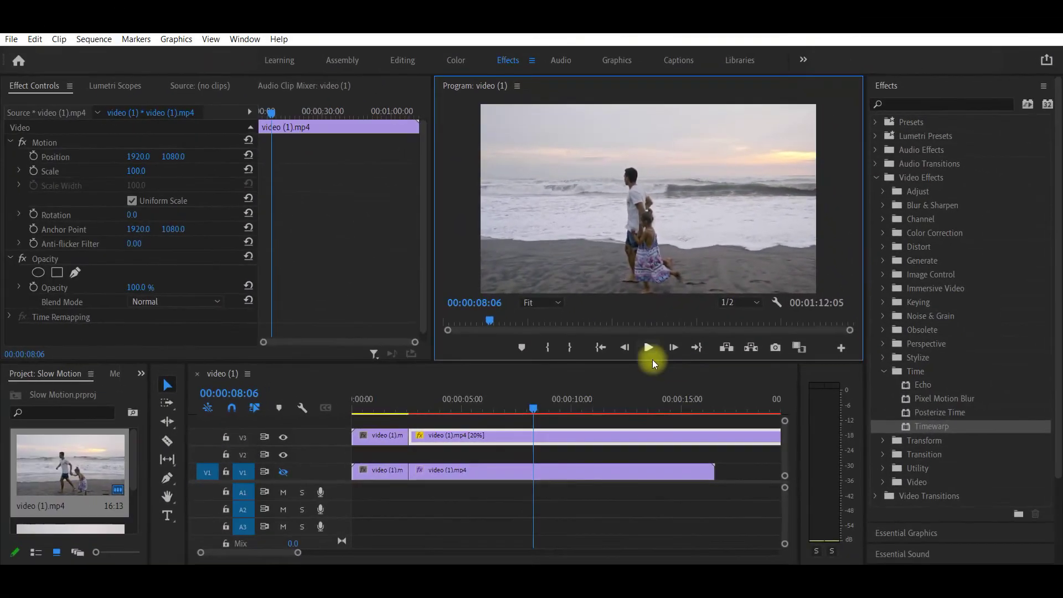
{"action": "left_click", "coordinate": [581, 526]}
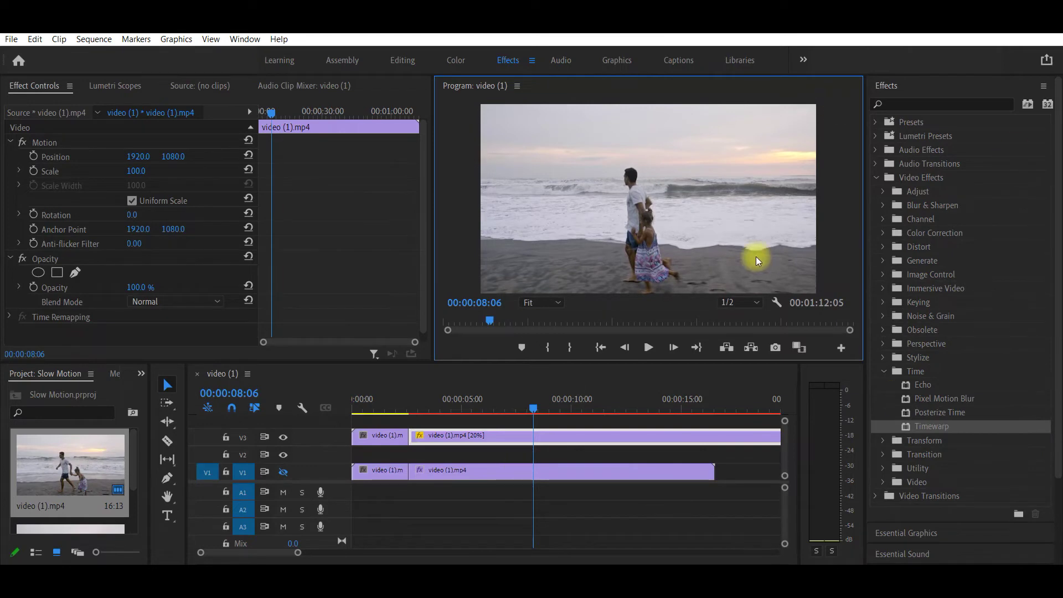
- Play and stop the V1 Timewarp version for comparison, dismissing the V3 clip's menu unchanged
{"action": "right_click", "coordinate": [532, 436]}
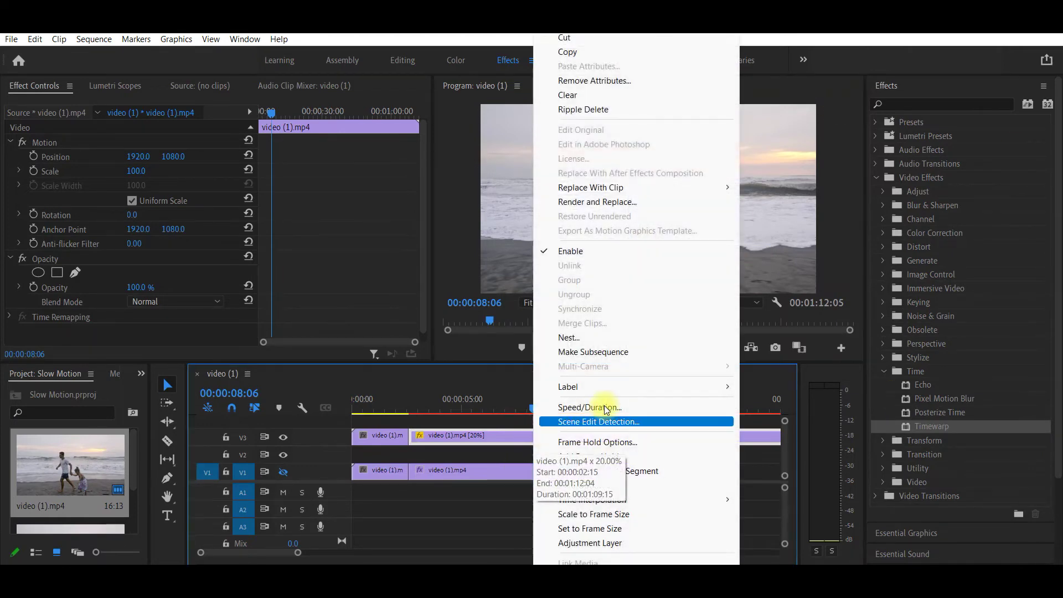
{"action": "left_click", "coordinate": [499, 435]}
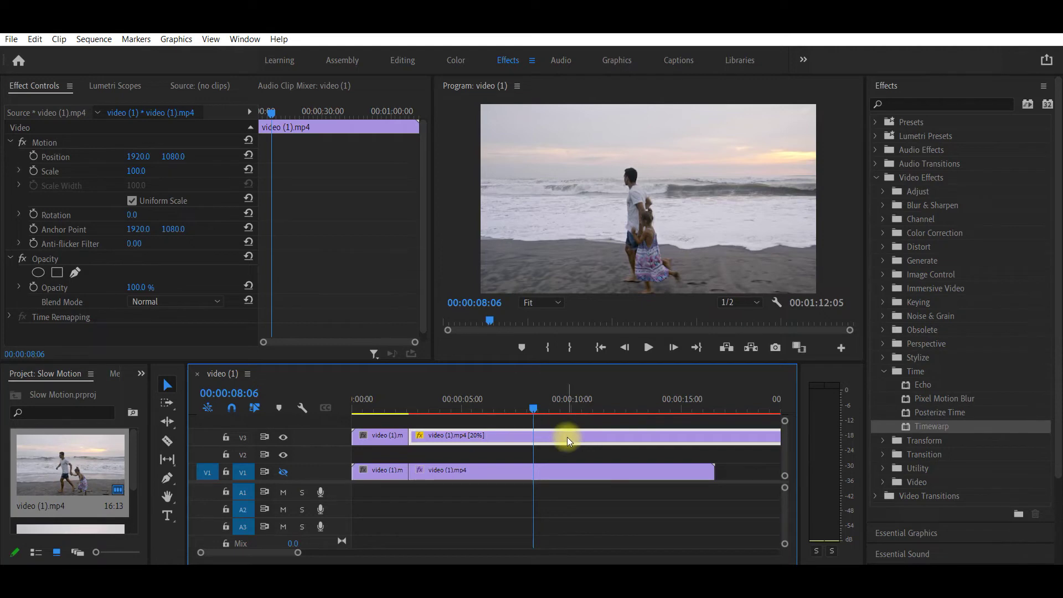
{"action": "mouse_move", "coordinate": [567, 437]}
{"action": "left_mouse_down"}
{"action": "mouse_move", "coordinate": [629, 439]}
{"action": "mouse_move", "coordinate": [567, 438]}
{"action": "left_mouse_up"}
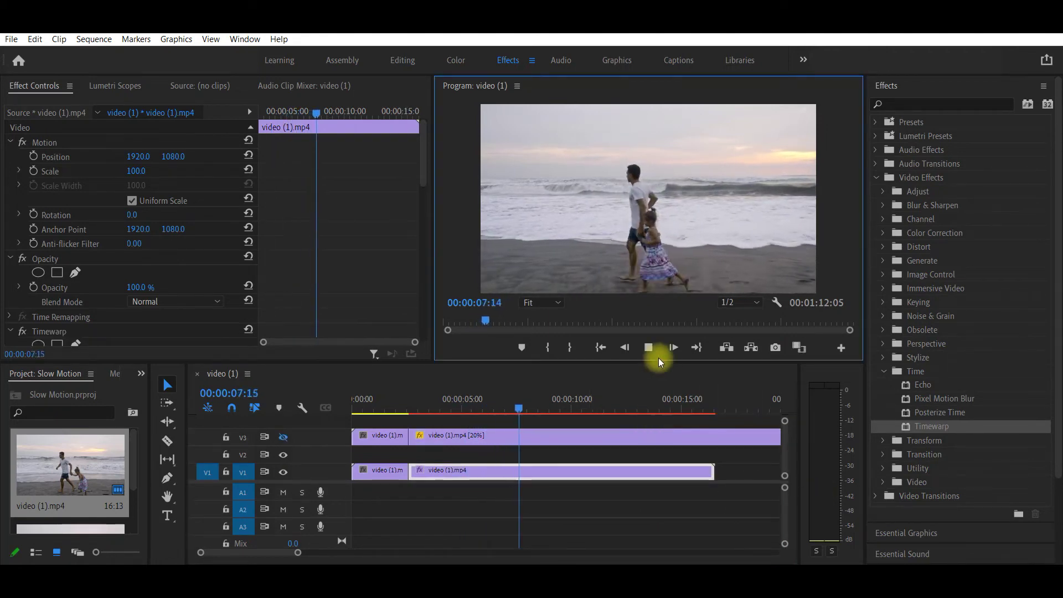
{"action": "left_click", "coordinate": [648, 346]}
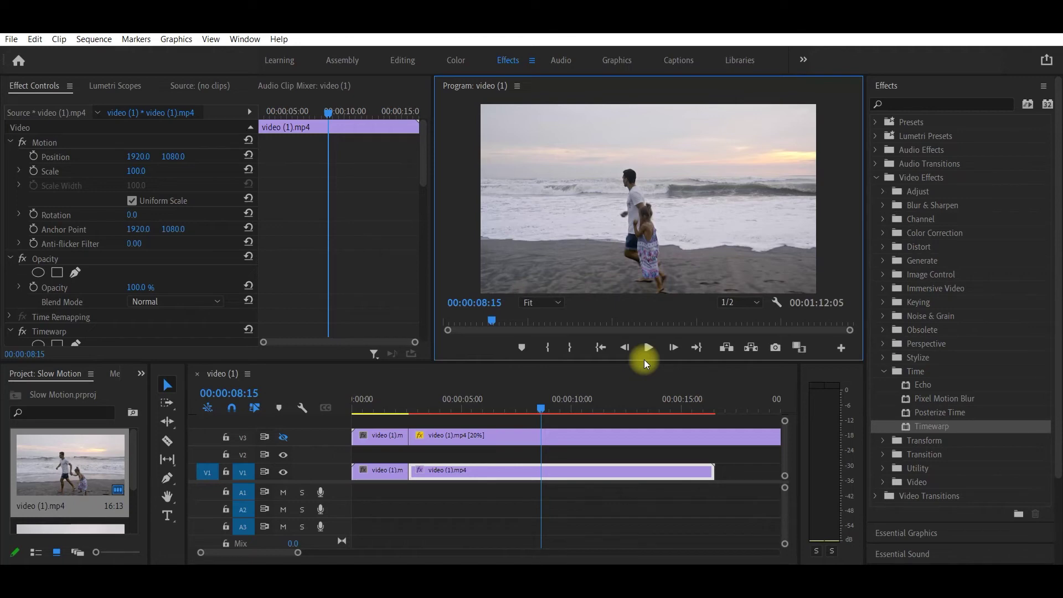
{"action": "right_click", "coordinate": [573, 437]}
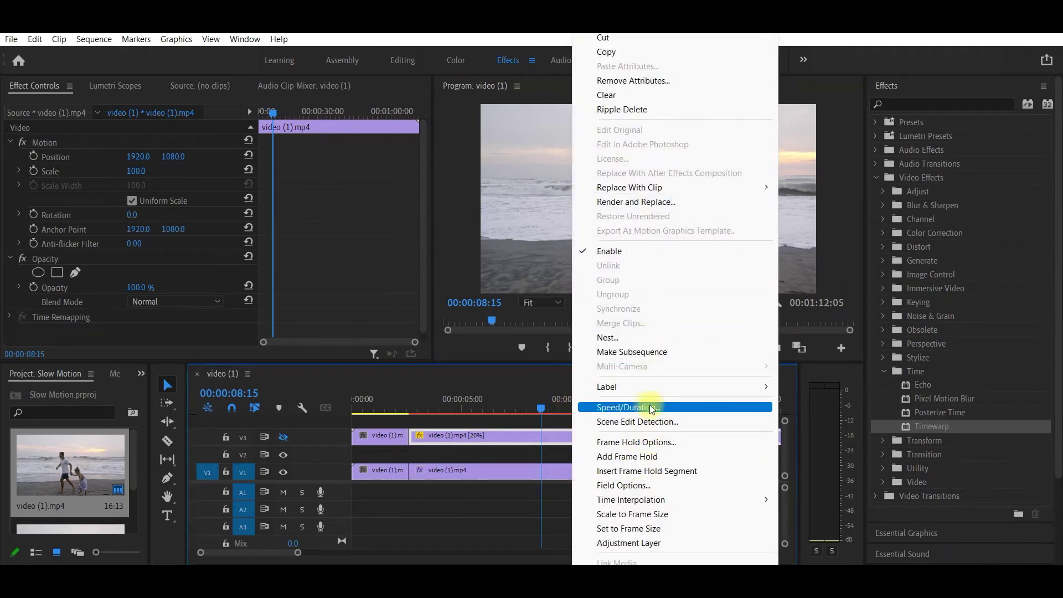
{"action": "left_click", "coordinate": [497, 438]}
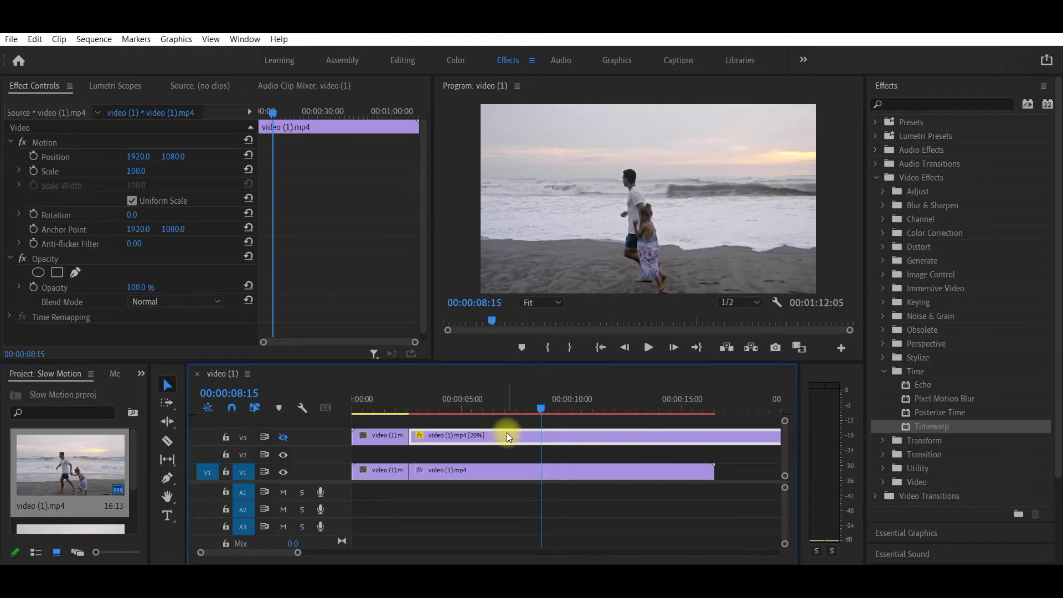